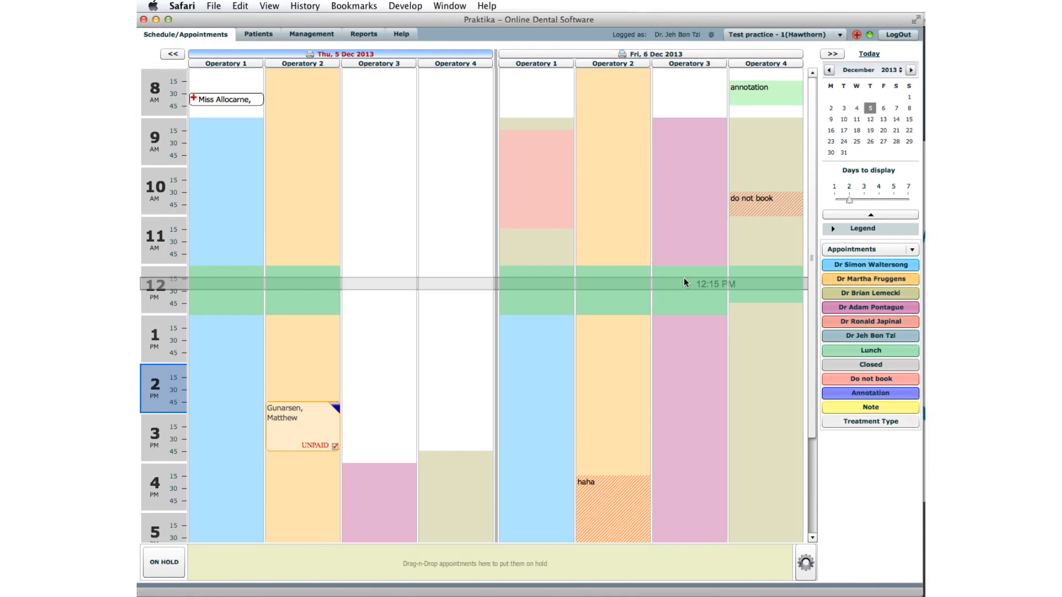
# - Open the recall groups management view within the patients' recalls management
pyautogui.click(257, 35)
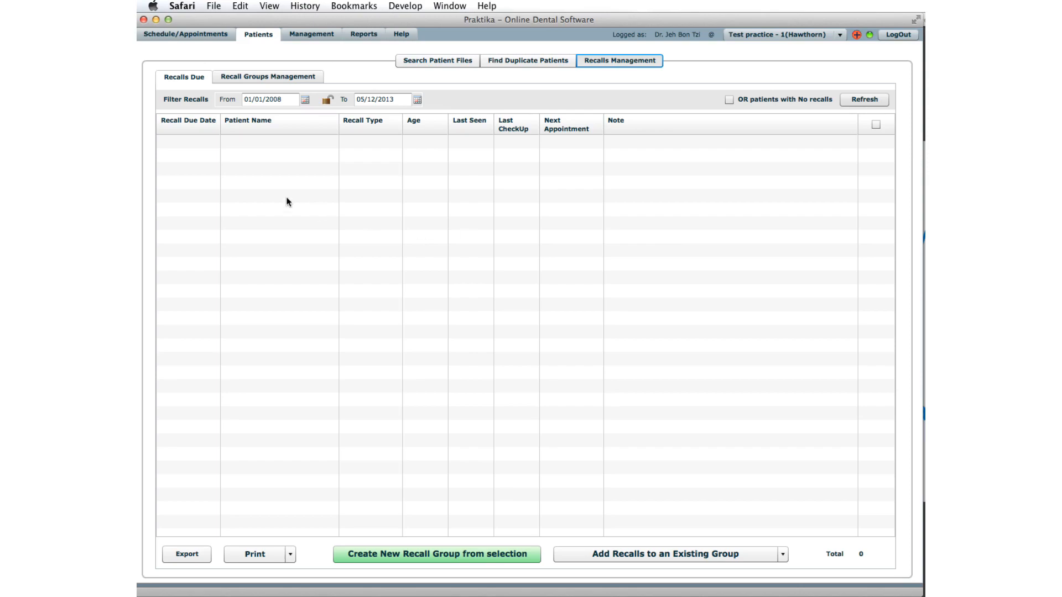
pyautogui.click(240, 78)
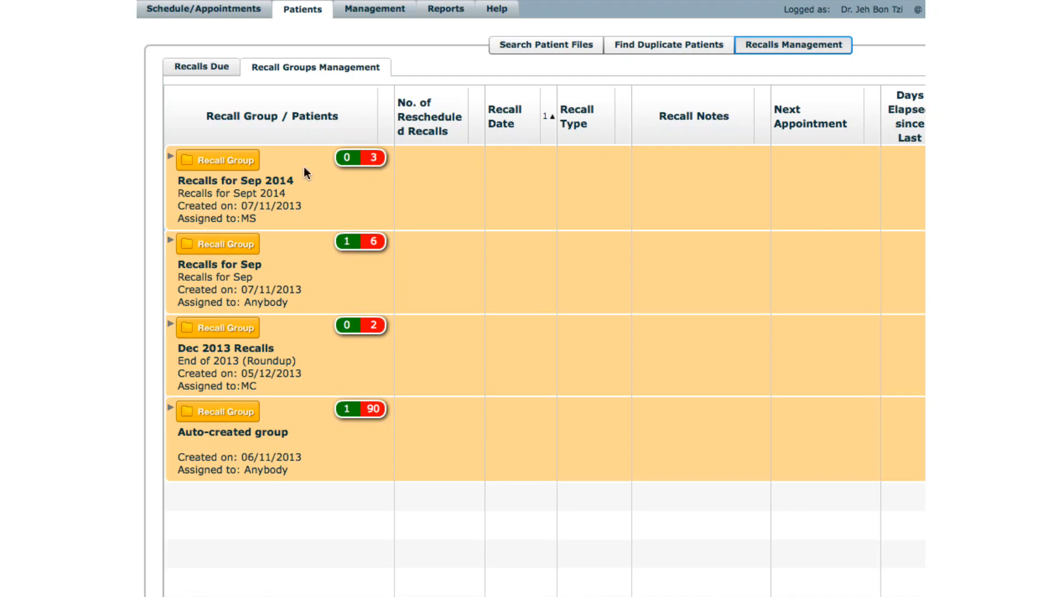
# - View the patients in the Recalls for Sep 2014 group, then in the Recalls for Sep group, leaving the latter expanded
pyautogui.click(169, 156)
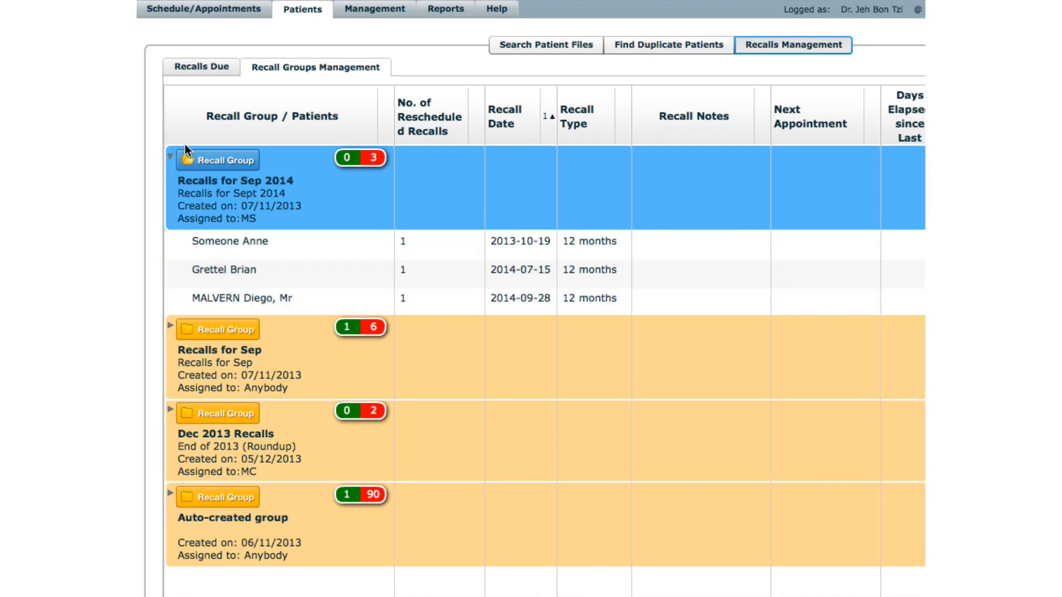
pyautogui.click(171, 157)
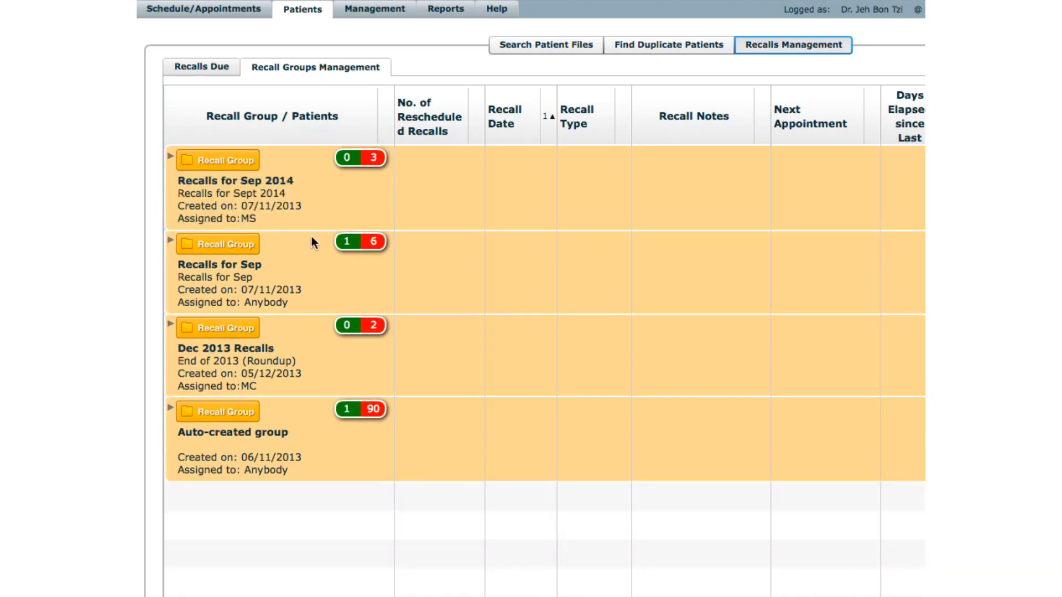
pyautogui.click(171, 241)
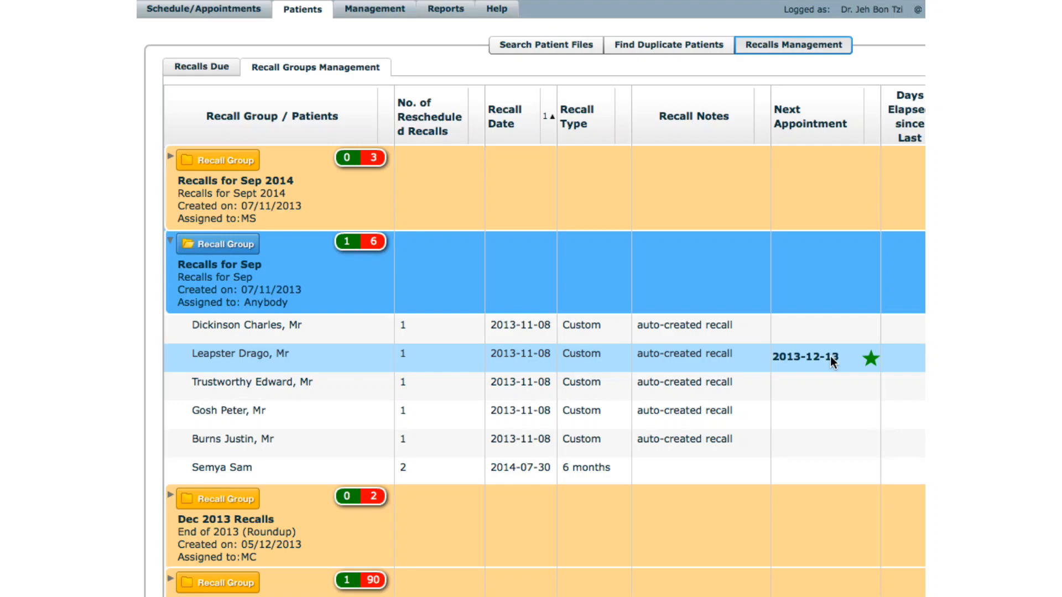
pyautogui.click(170, 240)
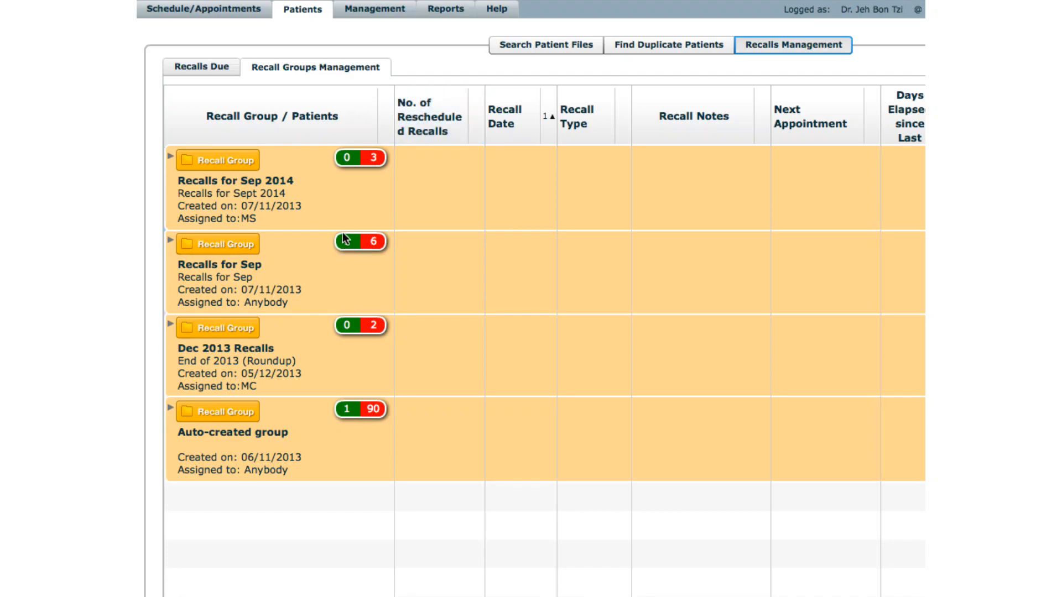
pyautogui.click(170, 242)
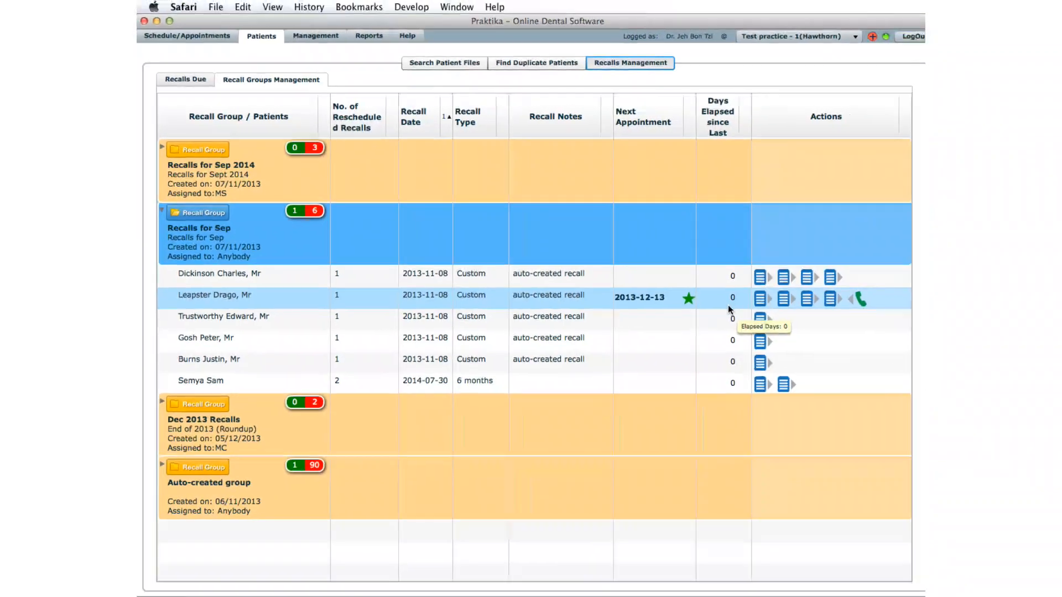
# - Widen the Days Elapsed since Last Action column and narrow the Recall Notes column so the headers and action icons fit
pyautogui.moveTo(752, 115); pyautogui.dragTo(797, 116)
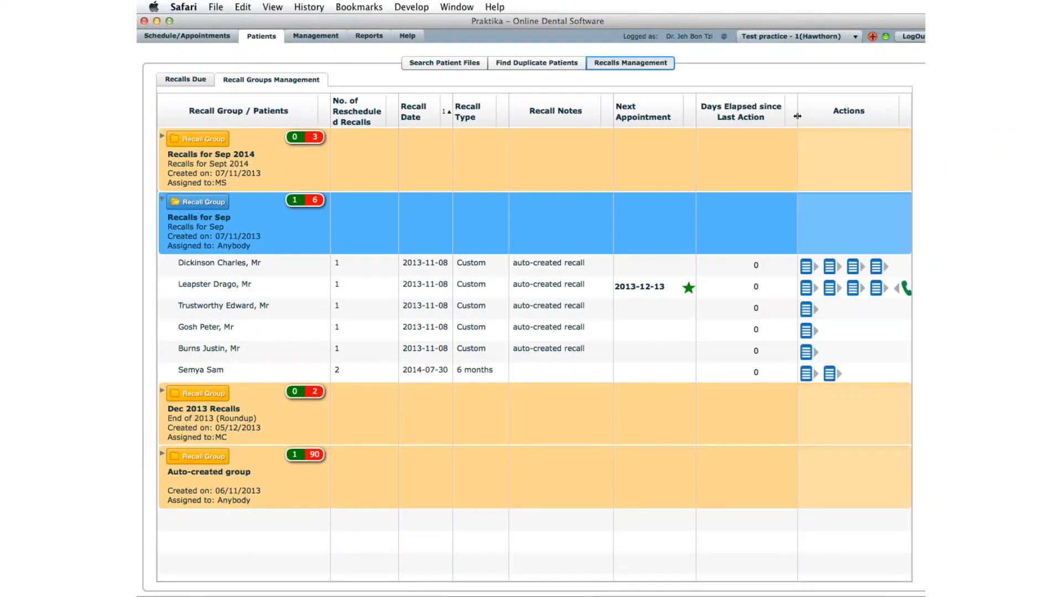
pyautogui.moveTo(695, 113); pyautogui.dragTo(690, 115)
pyautogui.moveTo(613, 105); pyautogui.dragTo(601, 105)
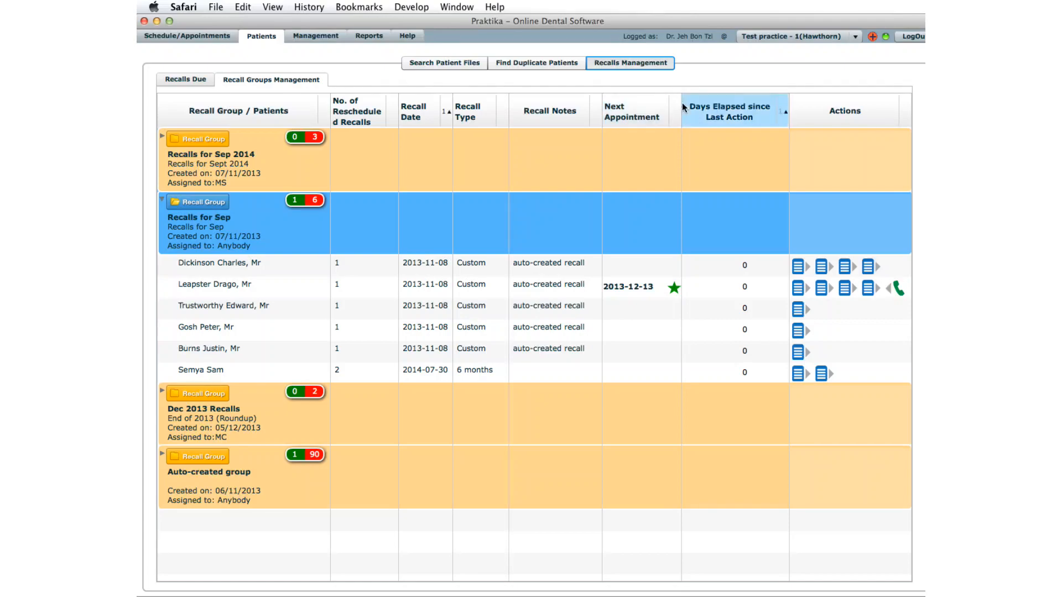
pyautogui.moveTo(682, 102); pyautogui.dragTo(674, 104)
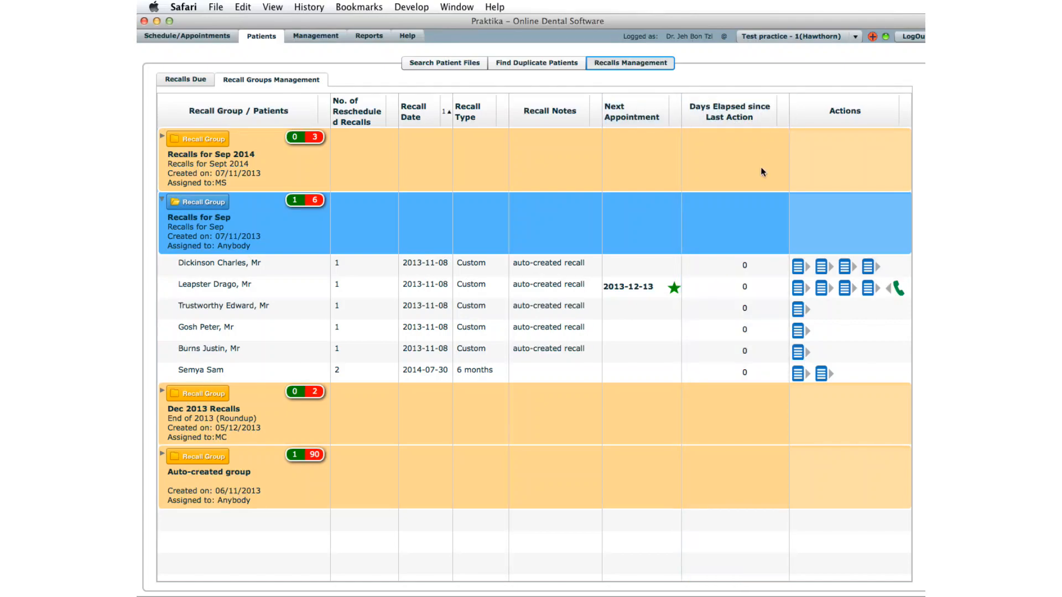
pyautogui.moveTo(789, 108); pyautogui.dragTo(772, 104)
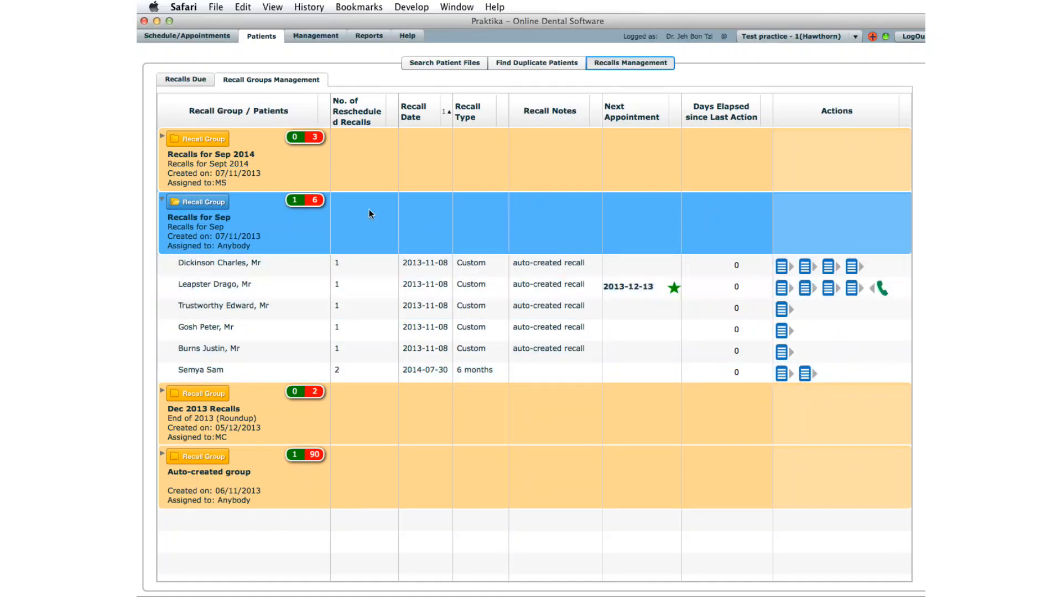
# - Expand the Recalls for Sep 2014 group and examine the recall actions of the patient due on 2014-07-15
pyautogui.click(162, 137)
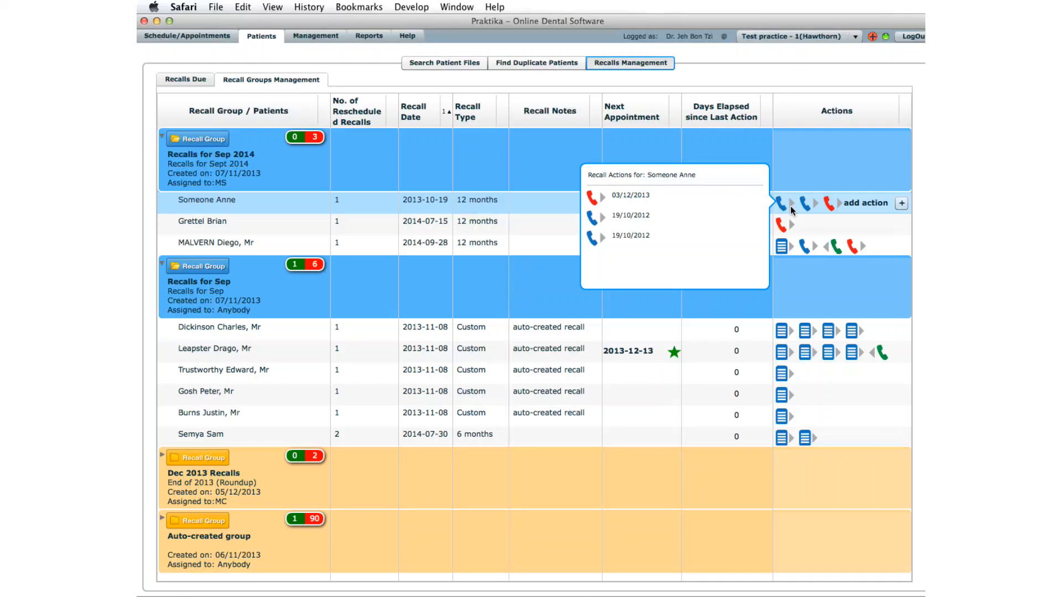
pyautogui.moveTo(791, 207)
pyautogui.moveTo(787, 226)
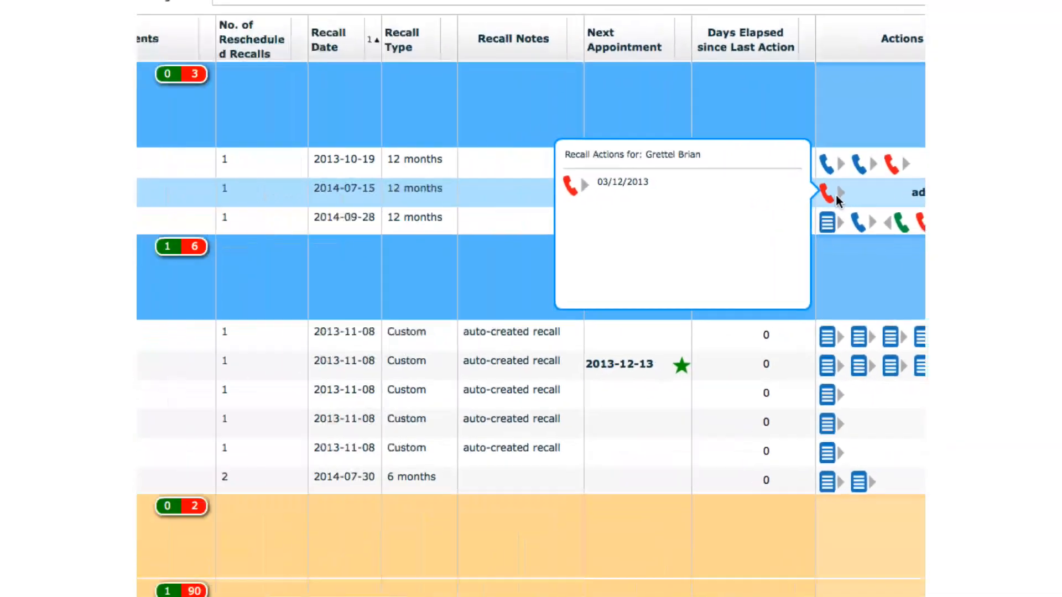
pyautogui.click(719, 207)
pyautogui.click(282, 322)
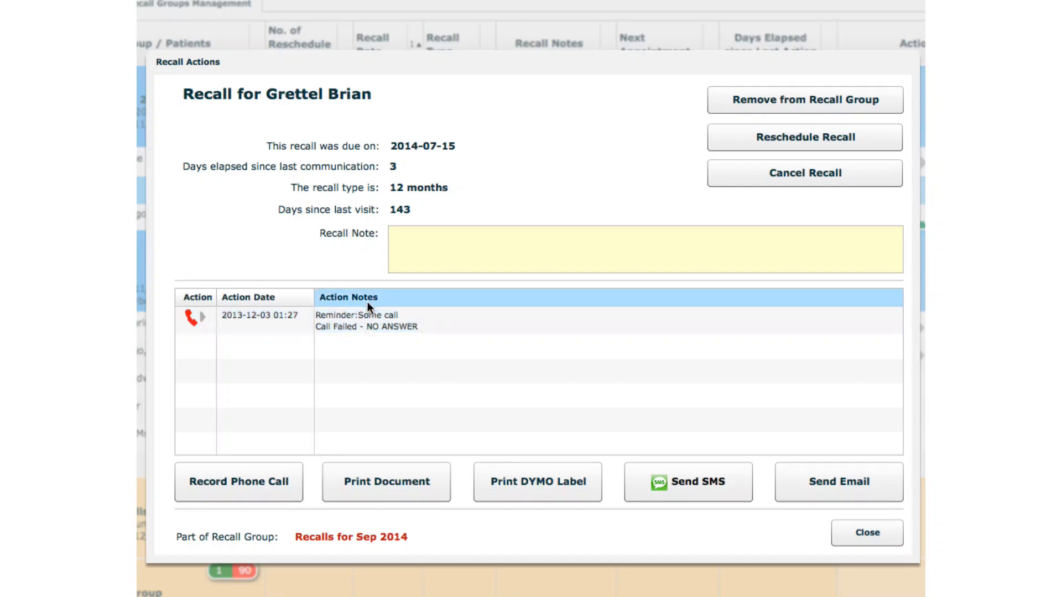
pyautogui.click(845, 521)
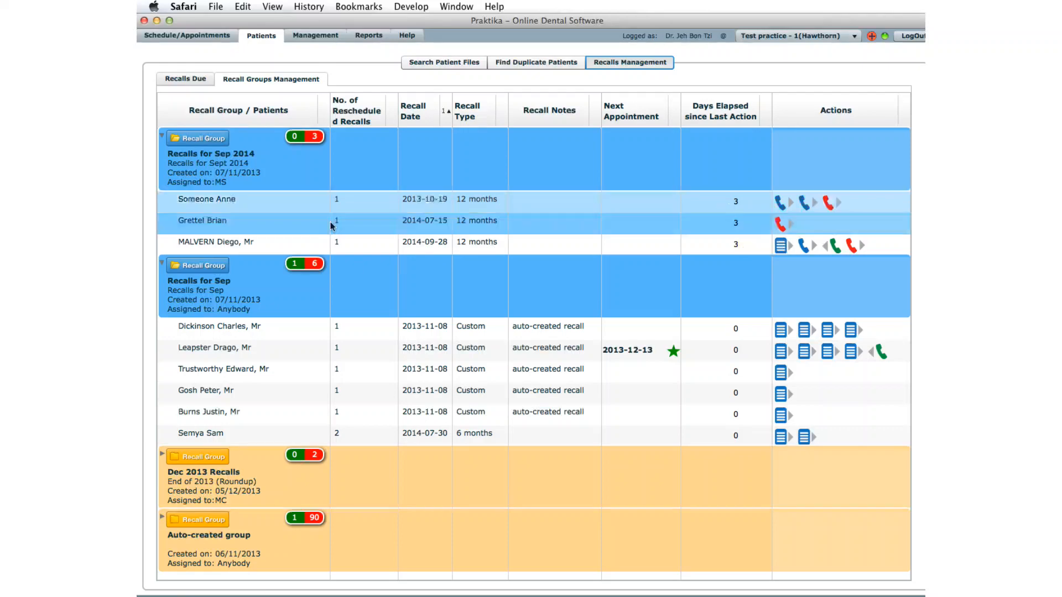
# - Collapse the Recalls for Sep 2014 and Recalls for Sep groups and expand the Auto-created group
pyautogui.click(163, 134)
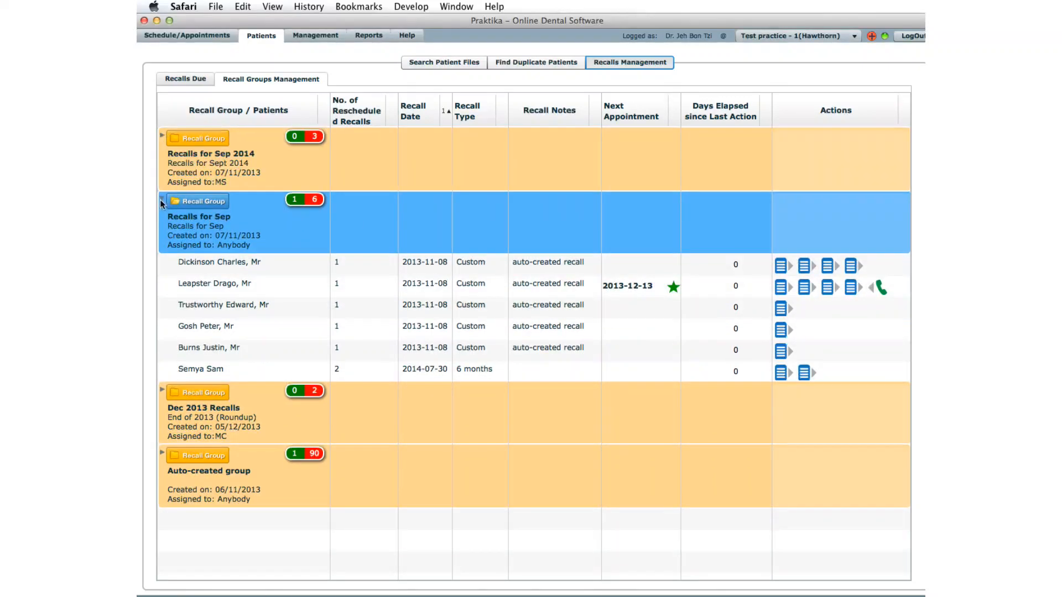
pyautogui.click(161, 199)
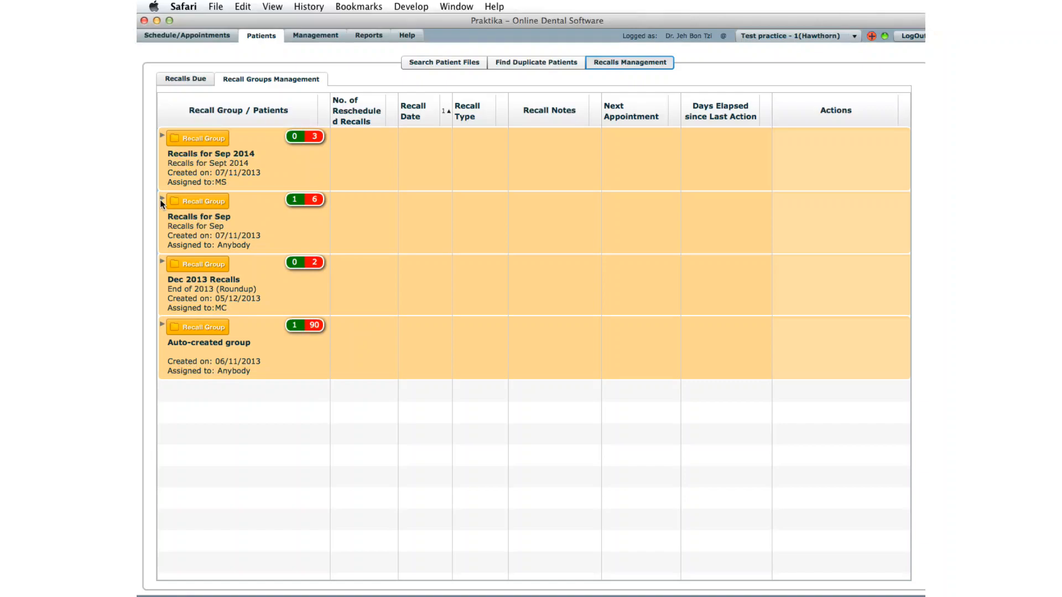
pyautogui.click(160, 323)
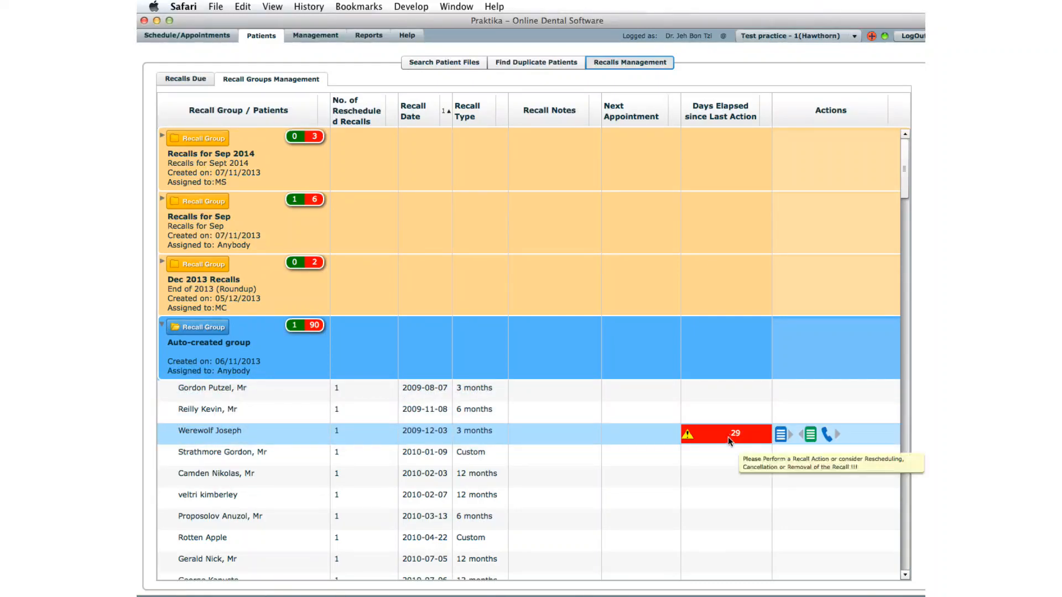
# - Open the recall actions of the flagged patient in the Auto-created group whose recall was due on 2009-12-03
pyautogui.moveTo(692, 433)
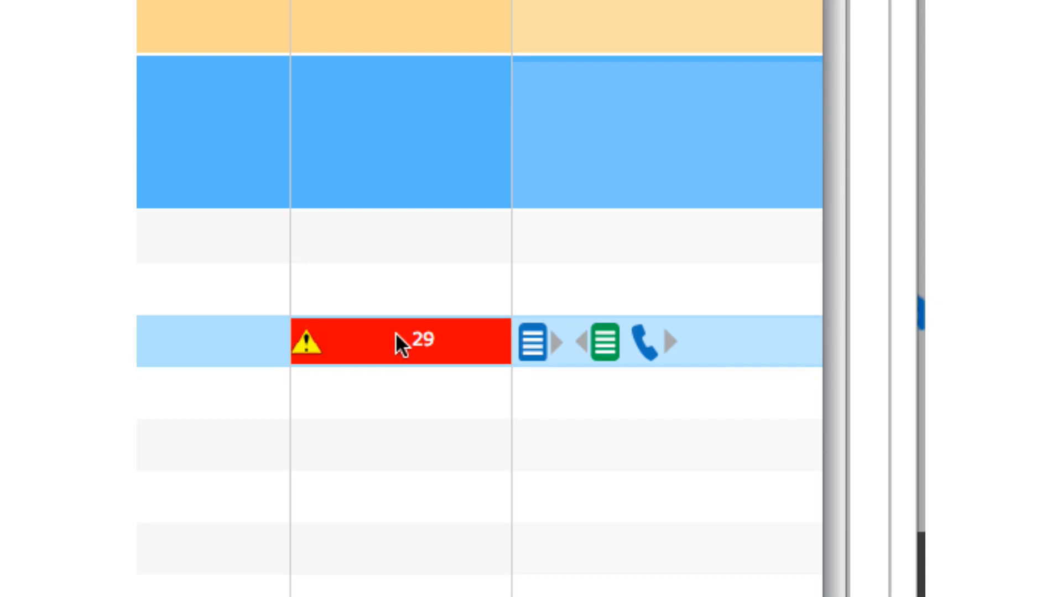
pyautogui.moveTo(402, 346)
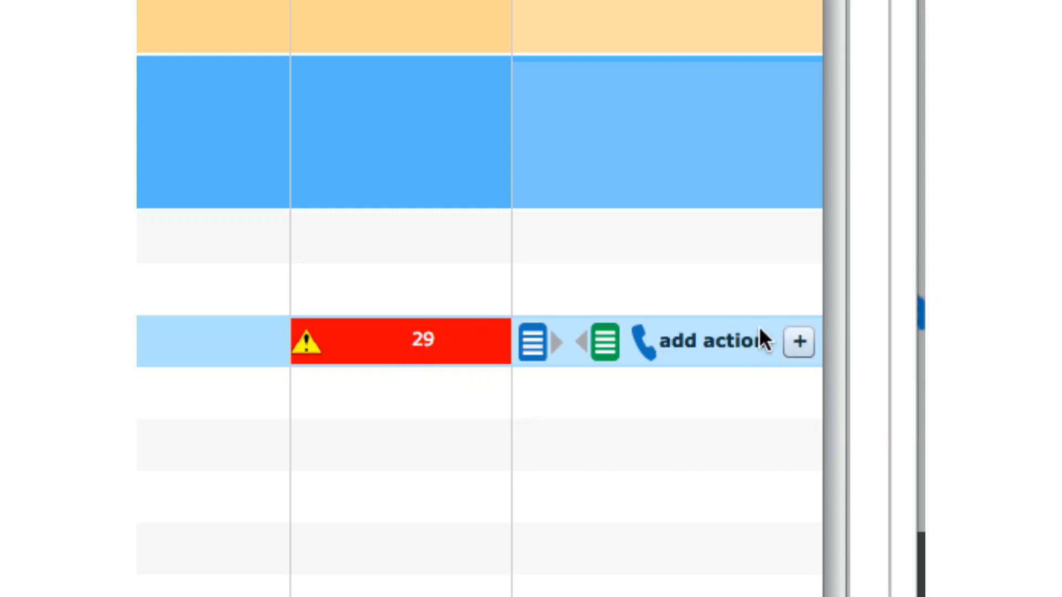
pyautogui.click(799, 341)
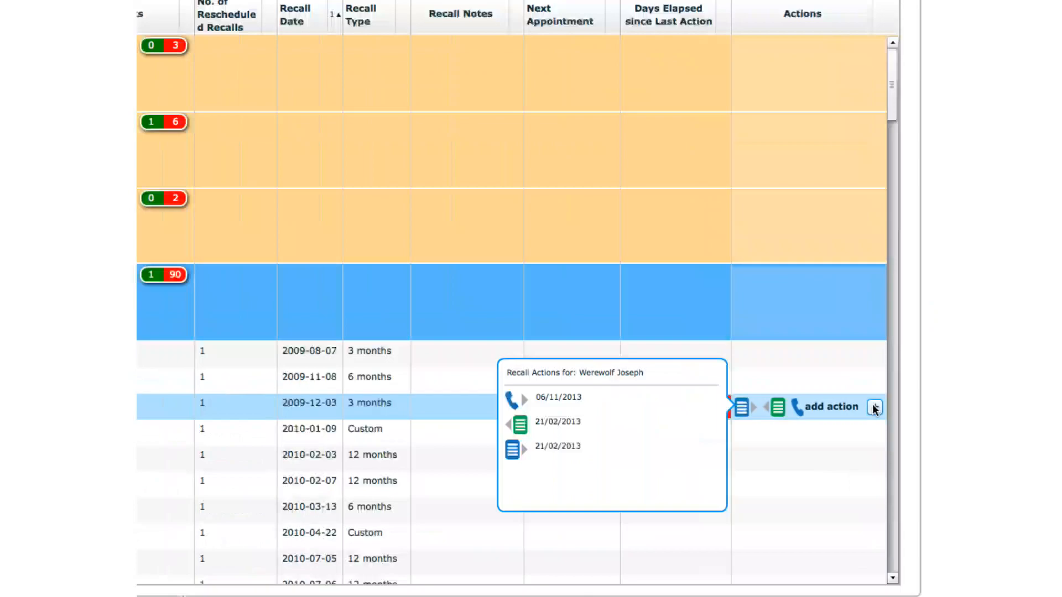
pyautogui.click(798, 342)
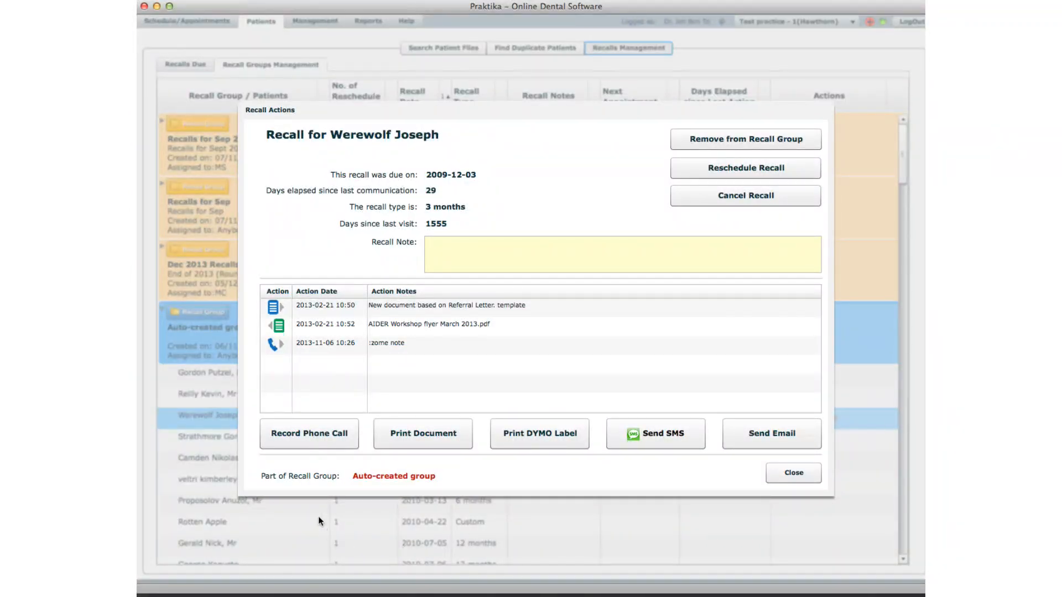
# - Start a phone call record for this recall with "Recall" as the reason for calling
pyautogui.click(303, 438)
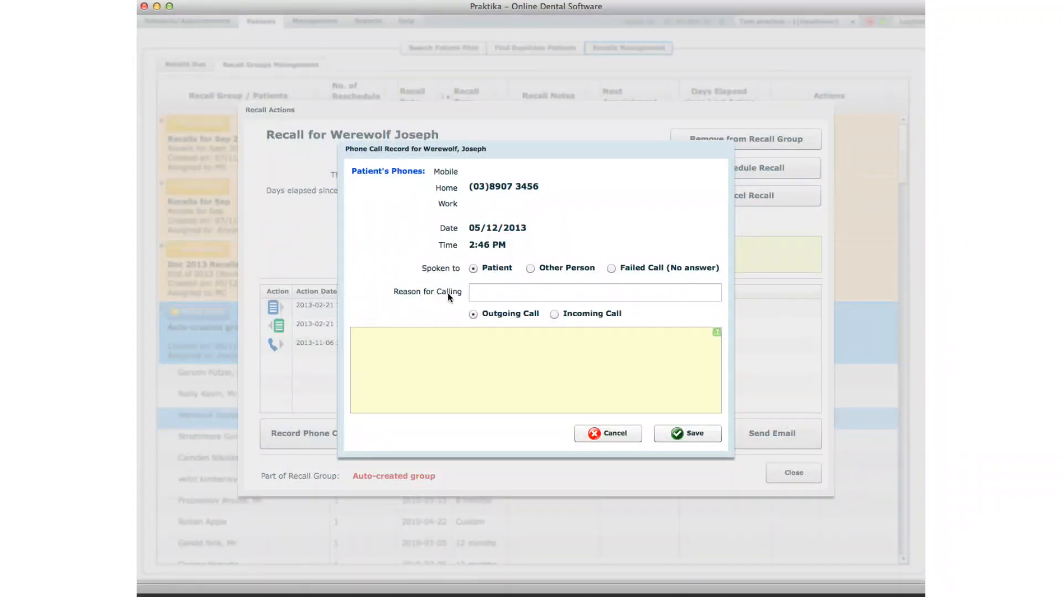
pyautogui.click(479, 291)
pyautogui.write('Recall')
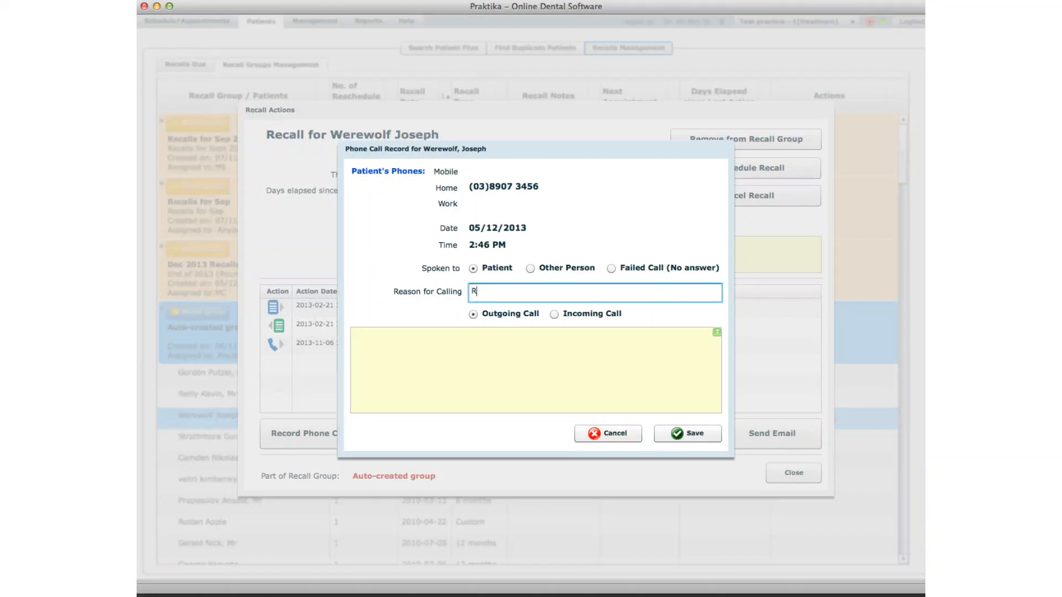
# - Insert the OK template text, "Spoken to patient. Patient has confirmed the visit.", into the call notes
pyautogui.click(421, 346)
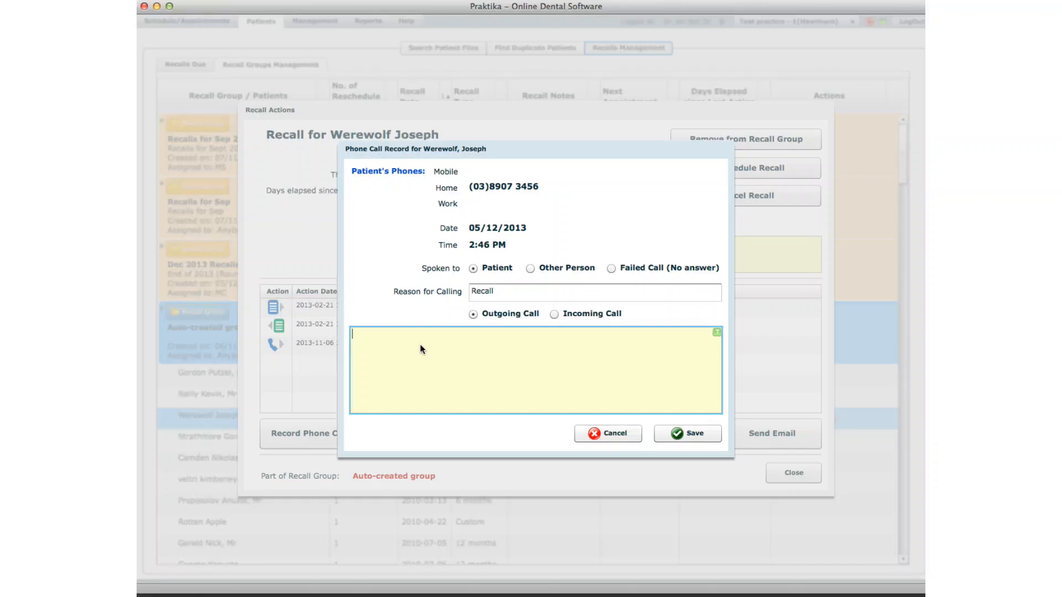
pyautogui.click(716, 333)
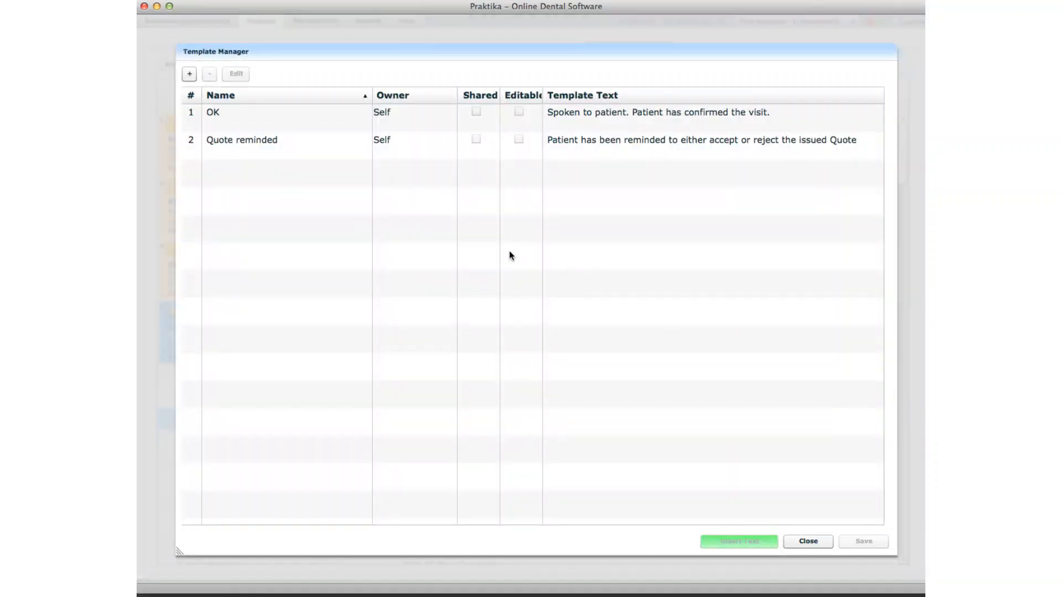
pyautogui.click(605, 143)
pyautogui.click(630, 114)
pyautogui.doubleClick(559, 114)
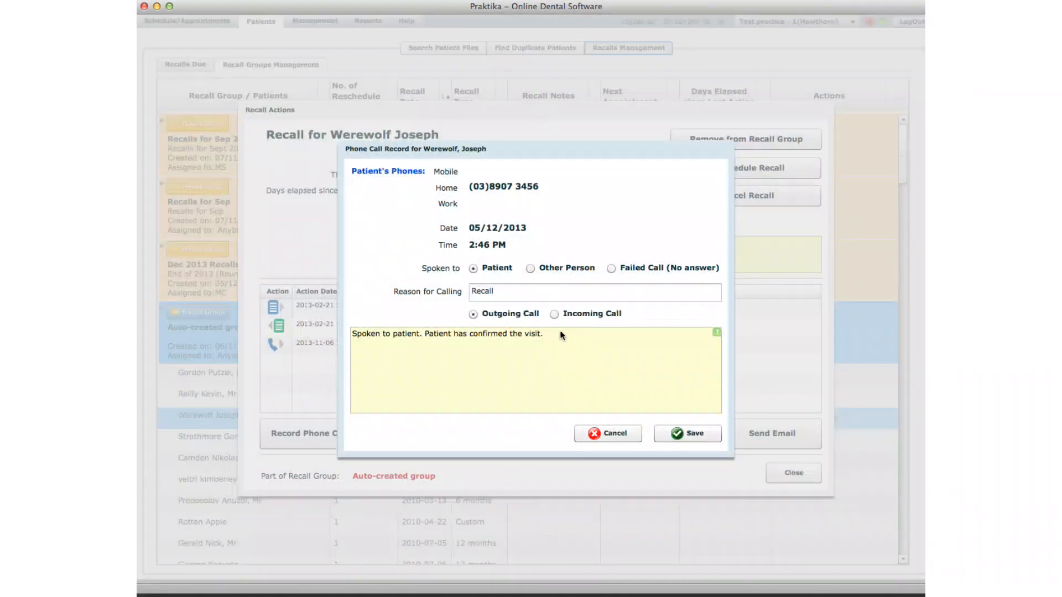
# - Replace the call note with "Patient asked to call back next week", save the call record and close the recall actions
pyautogui.moveTo(560, 332); pyautogui.dragTo(255, 320)
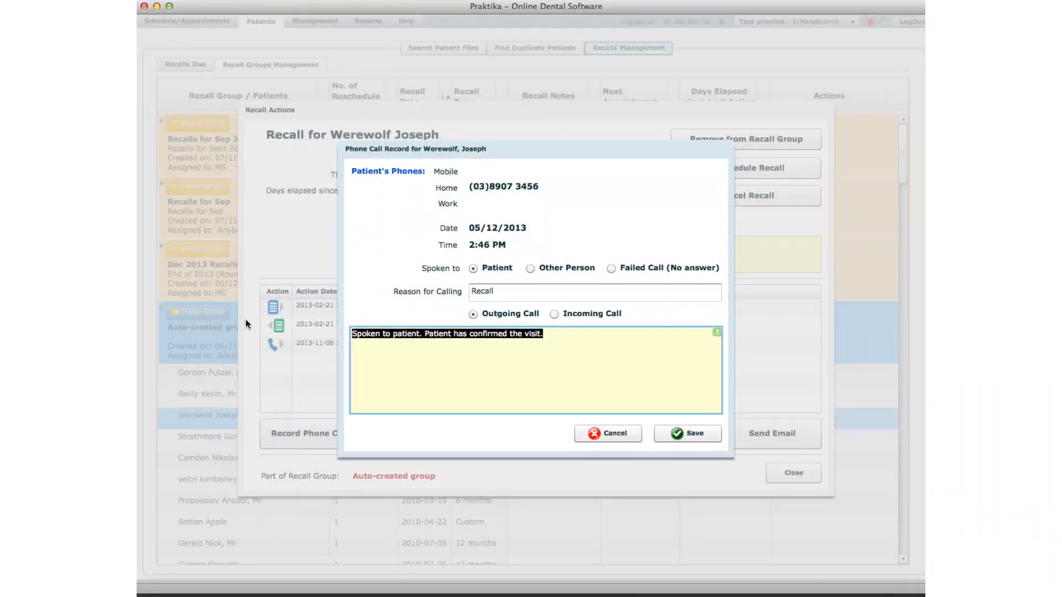
pyautogui.write('Patie')
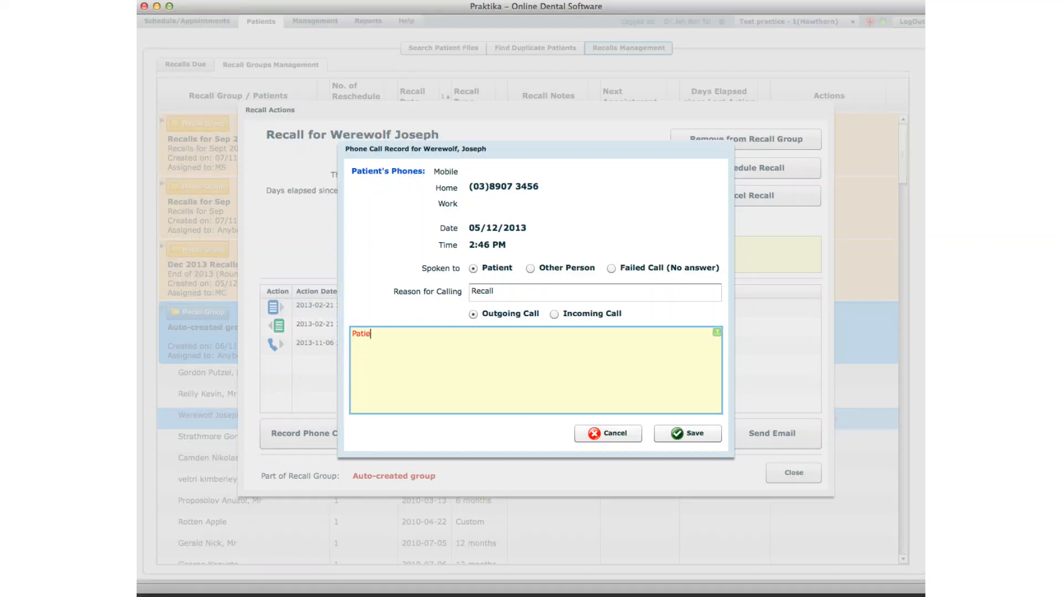
pyautogui.write('nt asked to call back next week')
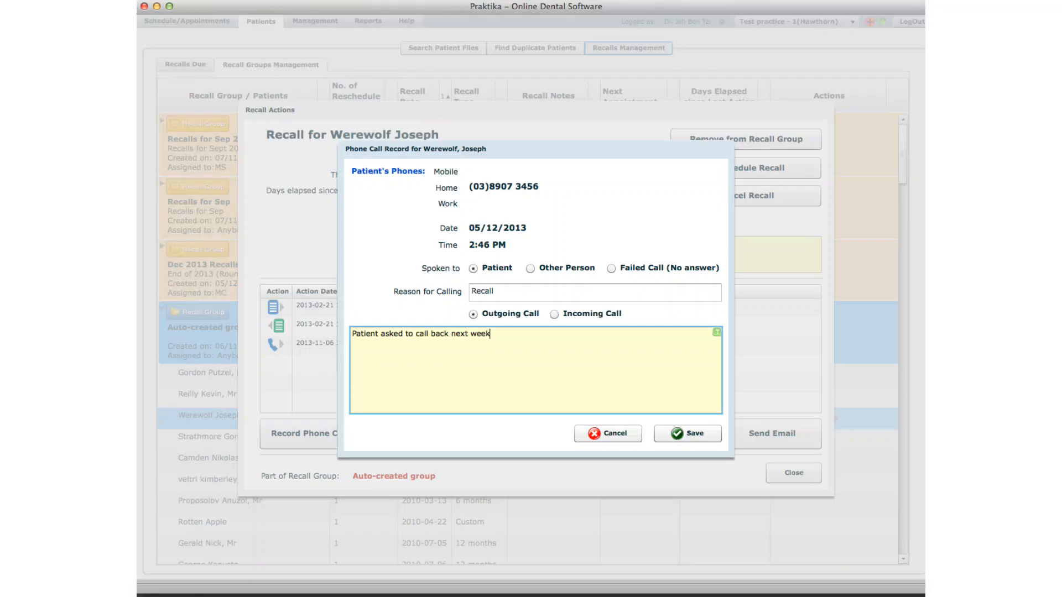
pyautogui.click(700, 433)
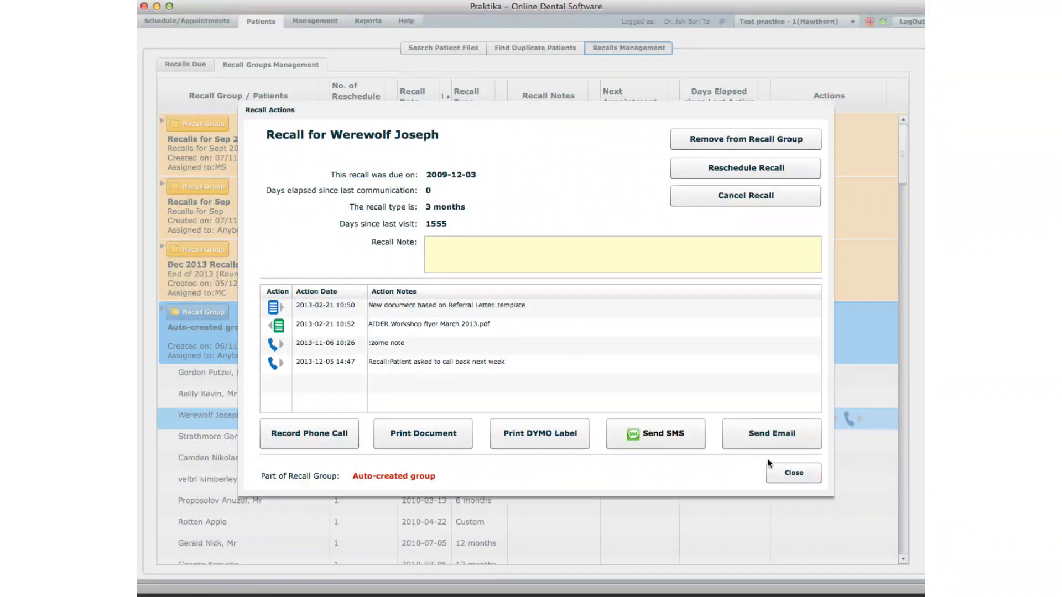
pyautogui.click(789, 473)
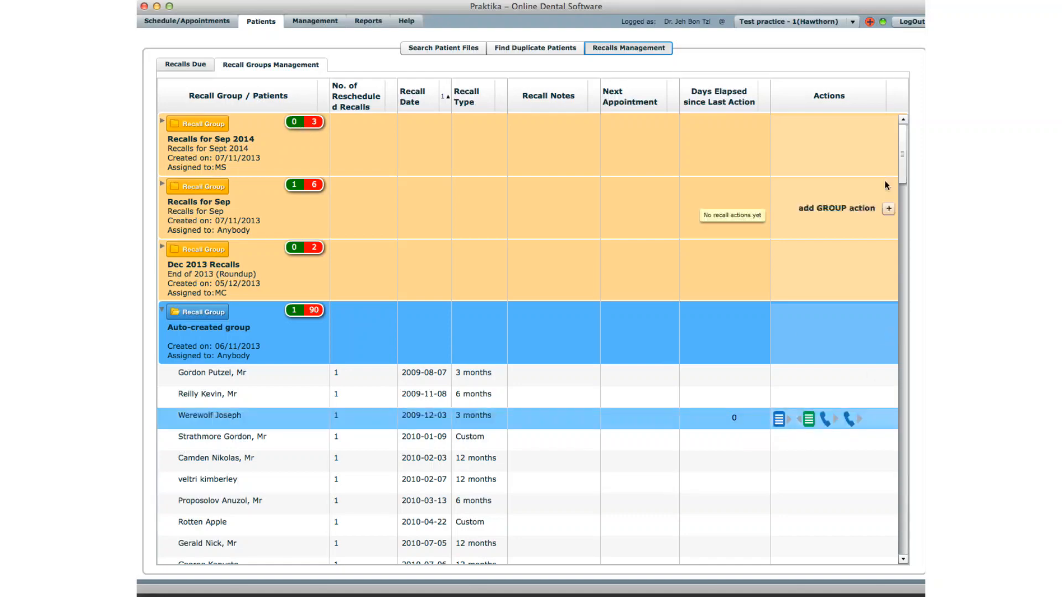
# - Examine the overdue recall flags further down the Auto-created group
pyautogui.moveTo(900, 160); pyautogui.dragTo(916, 339)
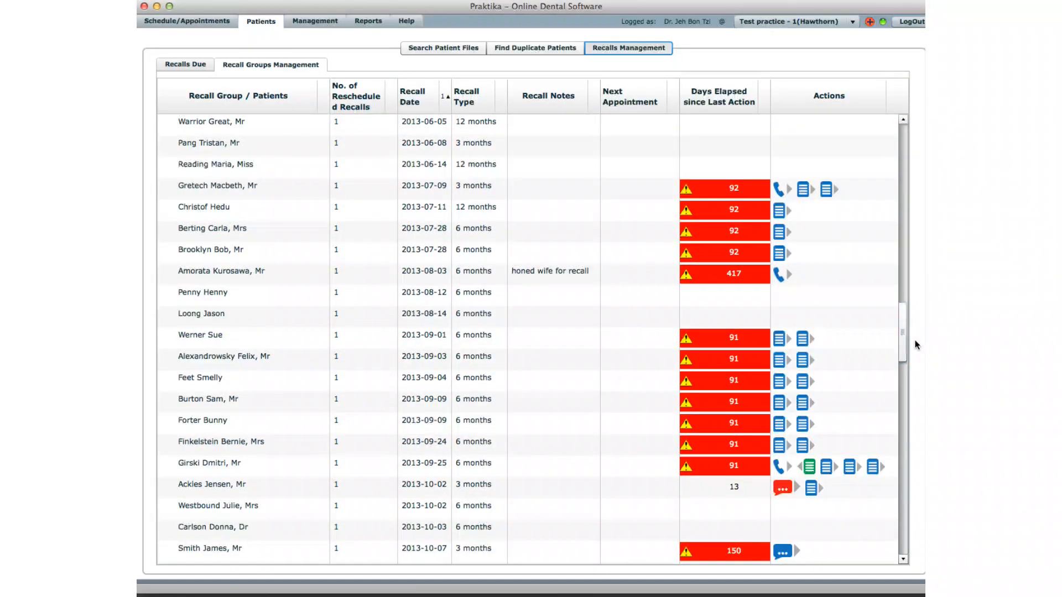
pyautogui.moveTo(740, 191)
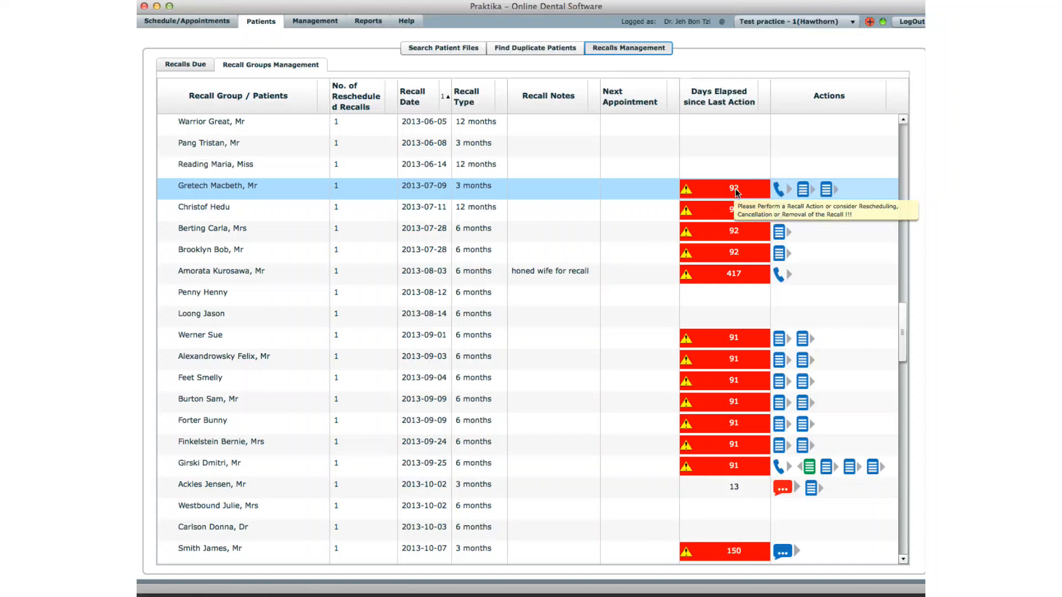
# - Review the practice's custom recall settings, including the days allowed before a new recall action is required, and close them without changes
pyautogui.click(317, 21)
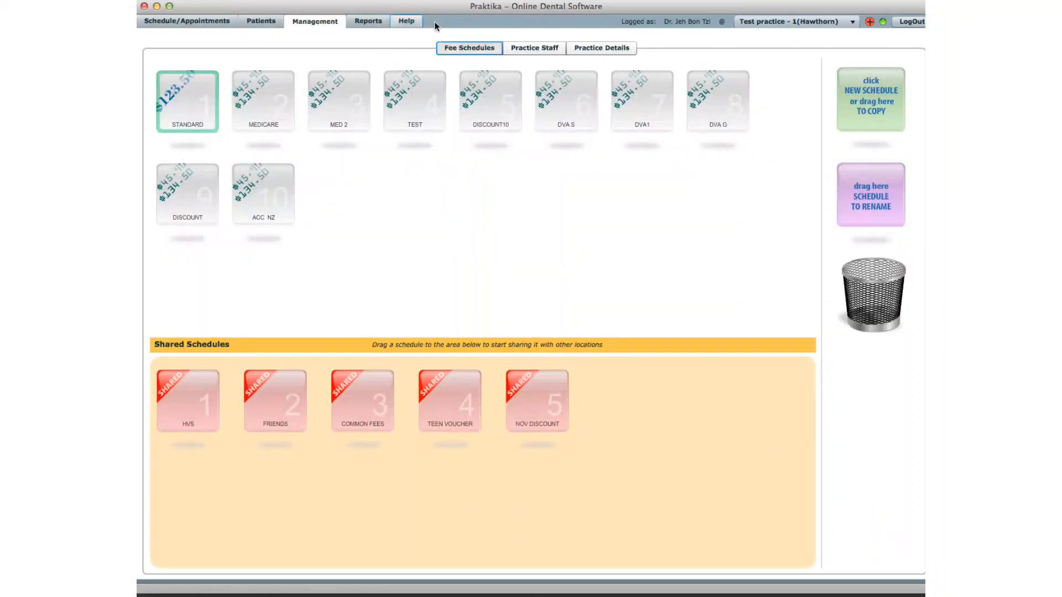
pyautogui.click(604, 47)
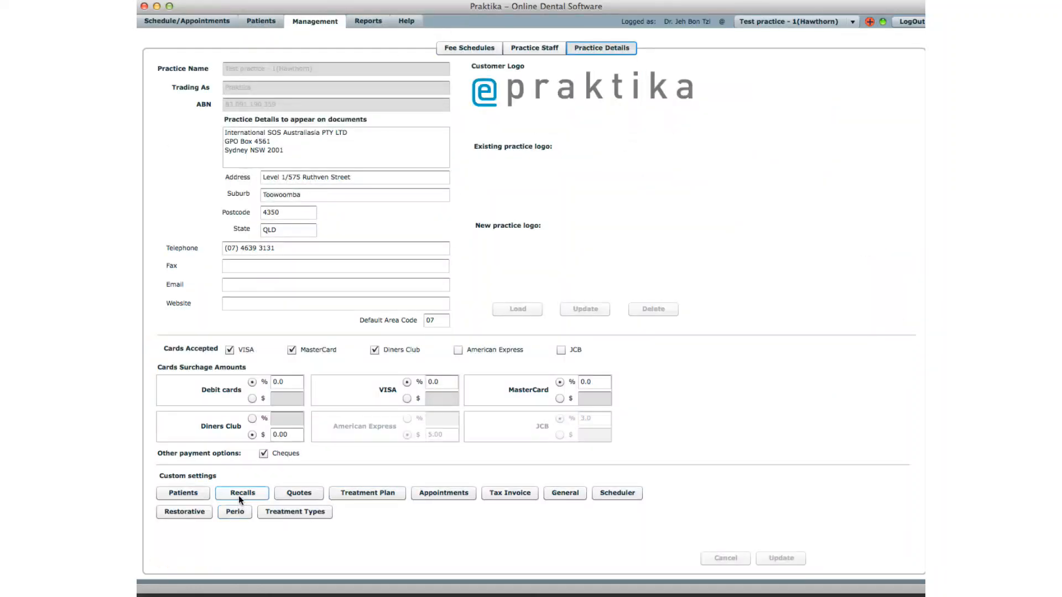
pyautogui.click(239, 496)
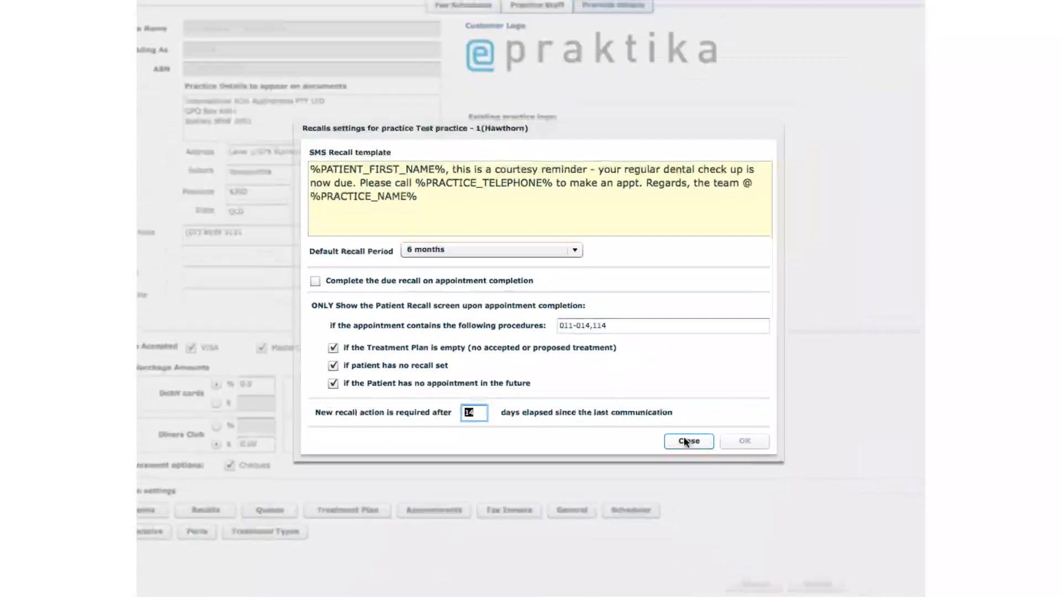
pyautogui.click(875, 474)
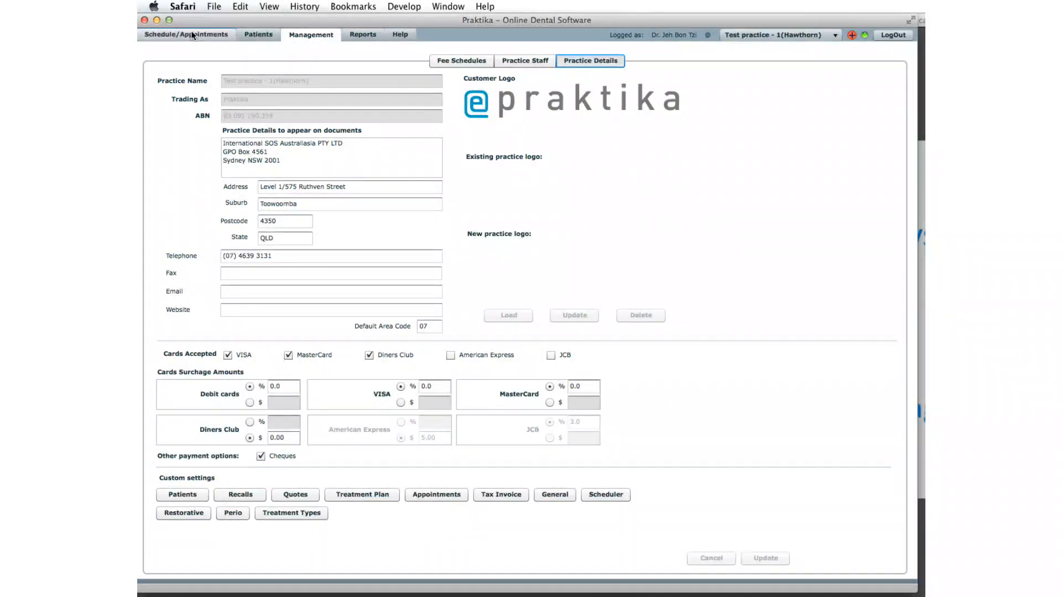
# - Return to the patient recall groups and open the recall actions for the patient flagged 417 days since the last action
pyautogui.click(253, 36)
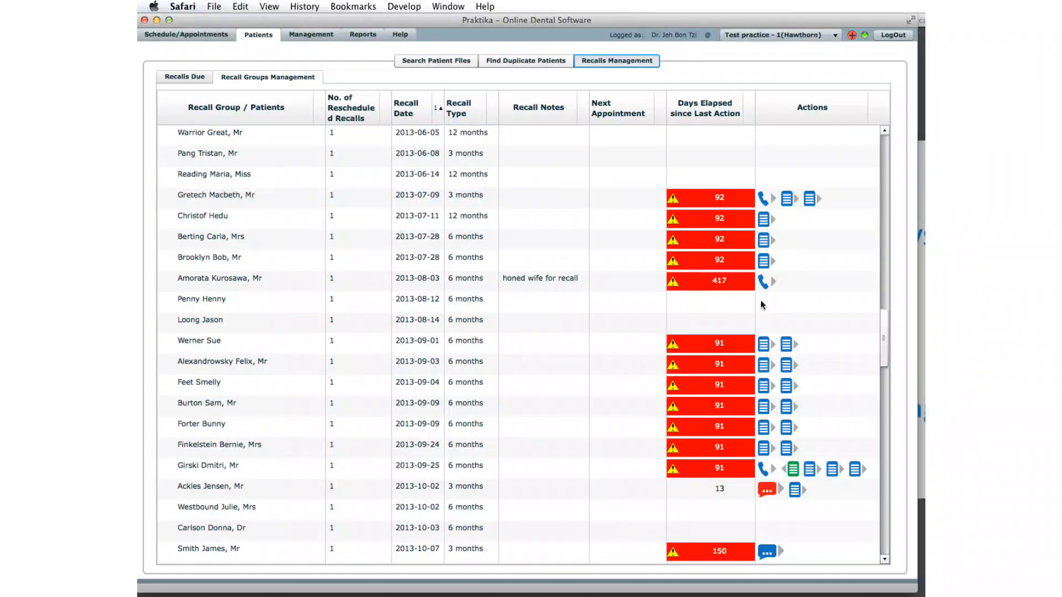
pyautogui.moveTo(718, 285)
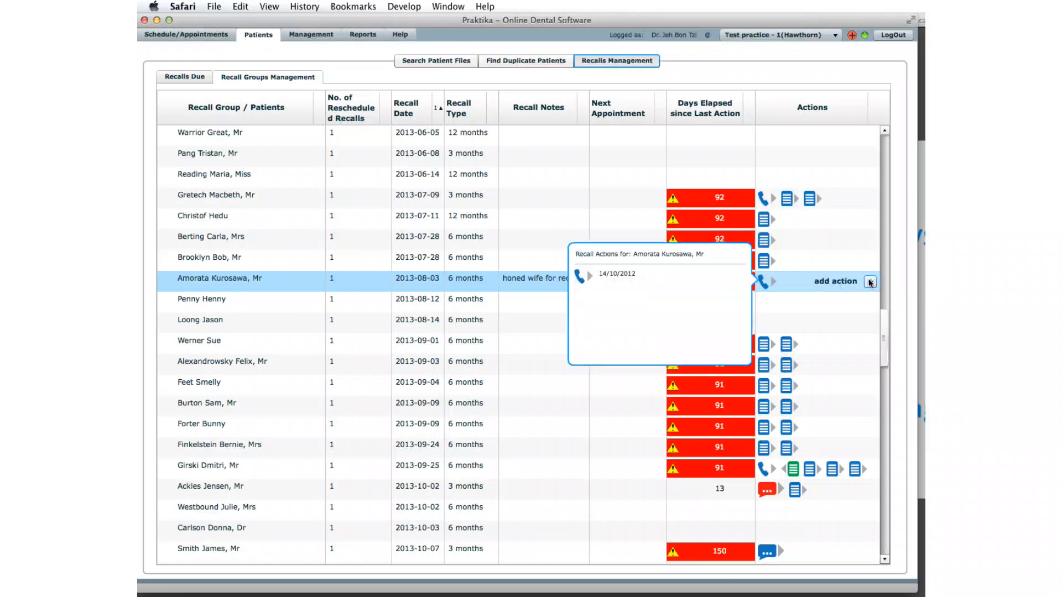
pyautogui.click(870, 282)
pyautogui.click(393, 311)
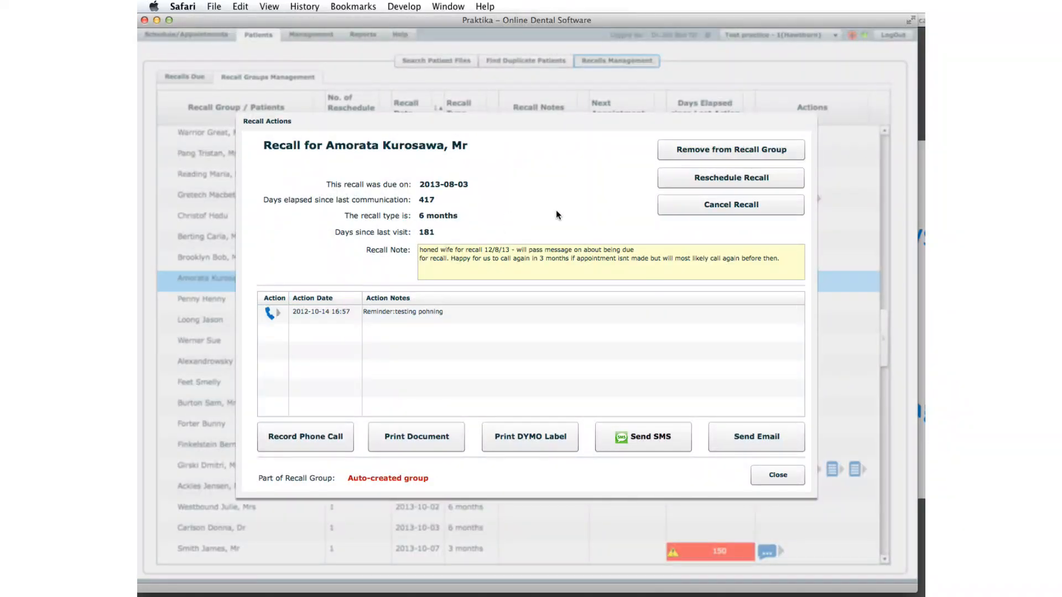
# - Try to reschedule this recall by advancing it 3 months, discard the change and close the recall actions
pyautogui.click(714, 179)
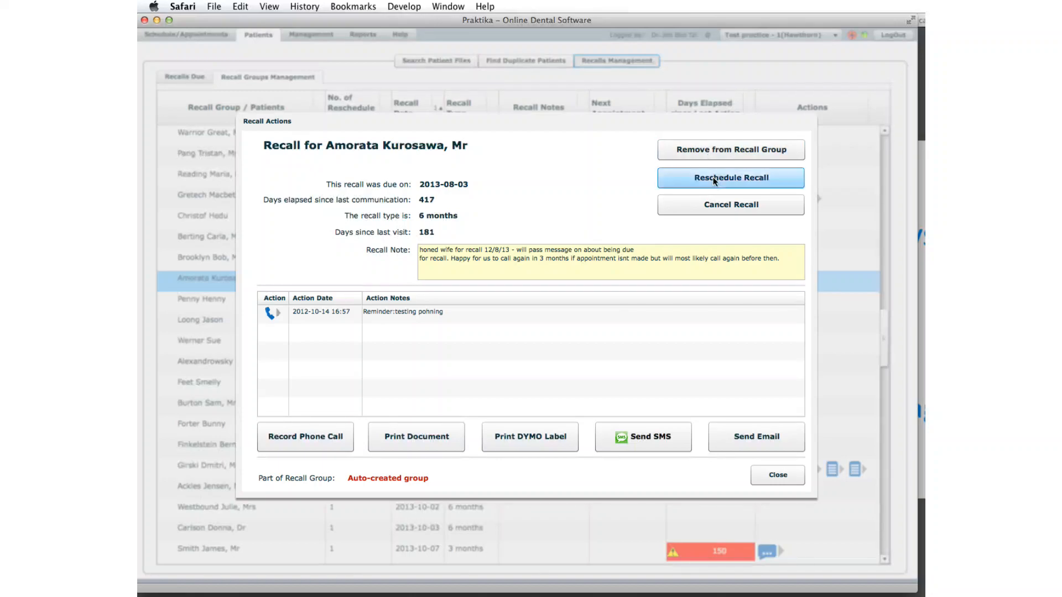
pyautogui.click(590, 229)
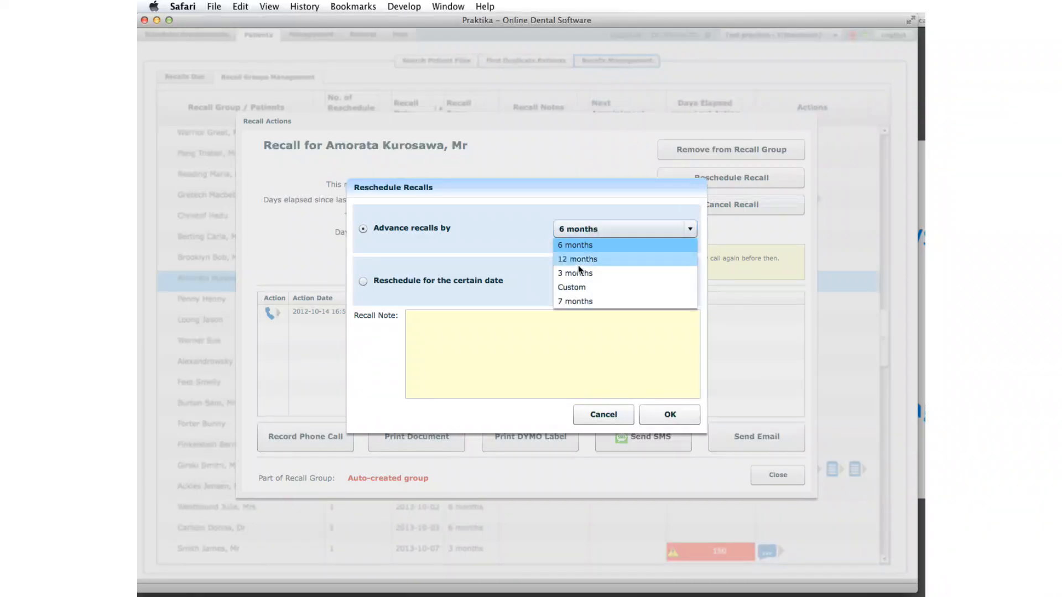
pyautogui.click(575, 274)
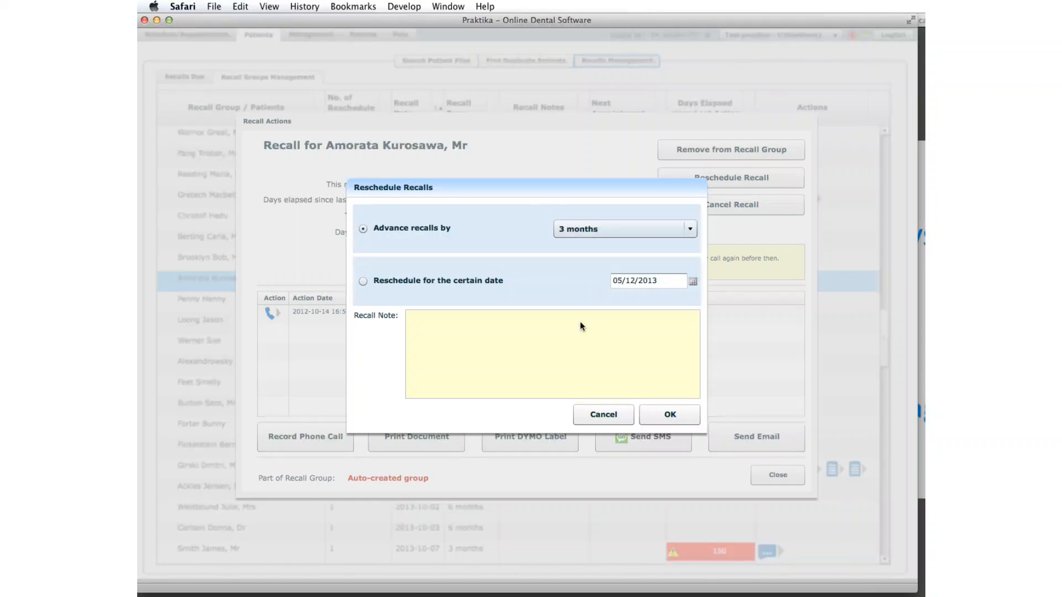
pyautogui.click(460, 325)
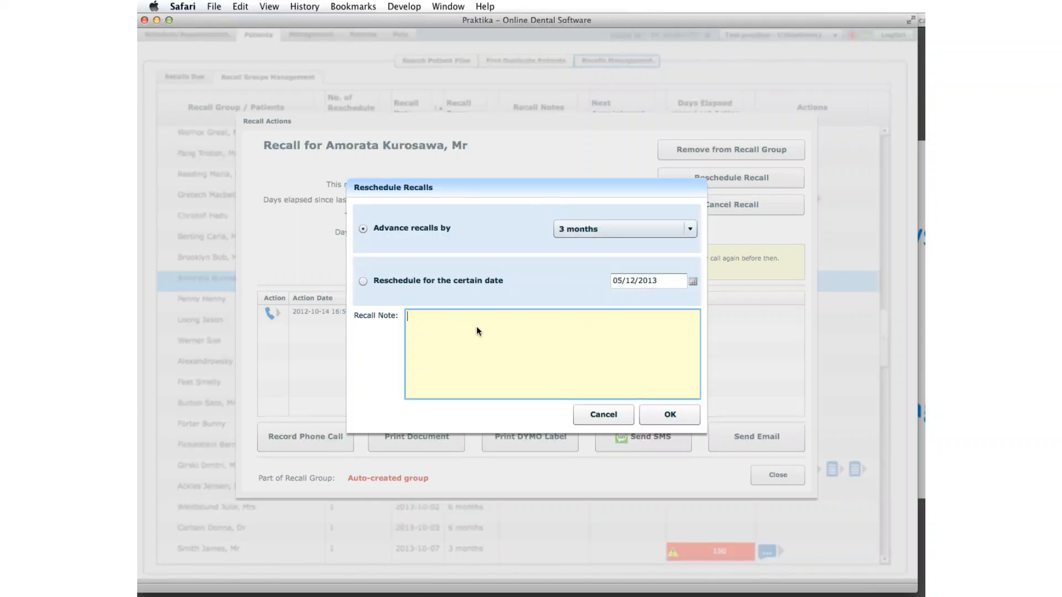
pyautogui.click(608, 413)
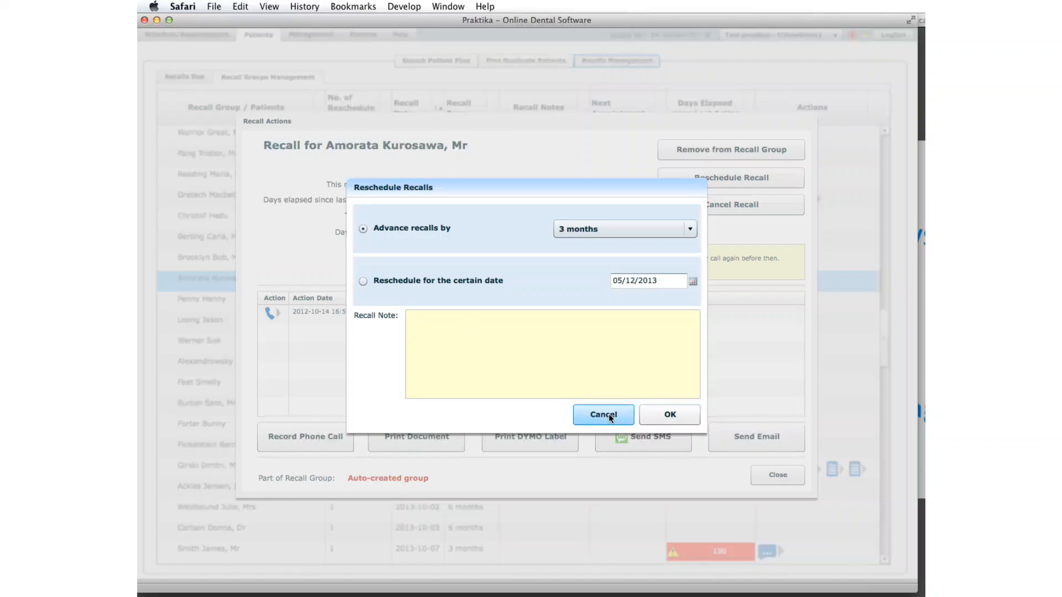
pyautogui.click(608, 414)
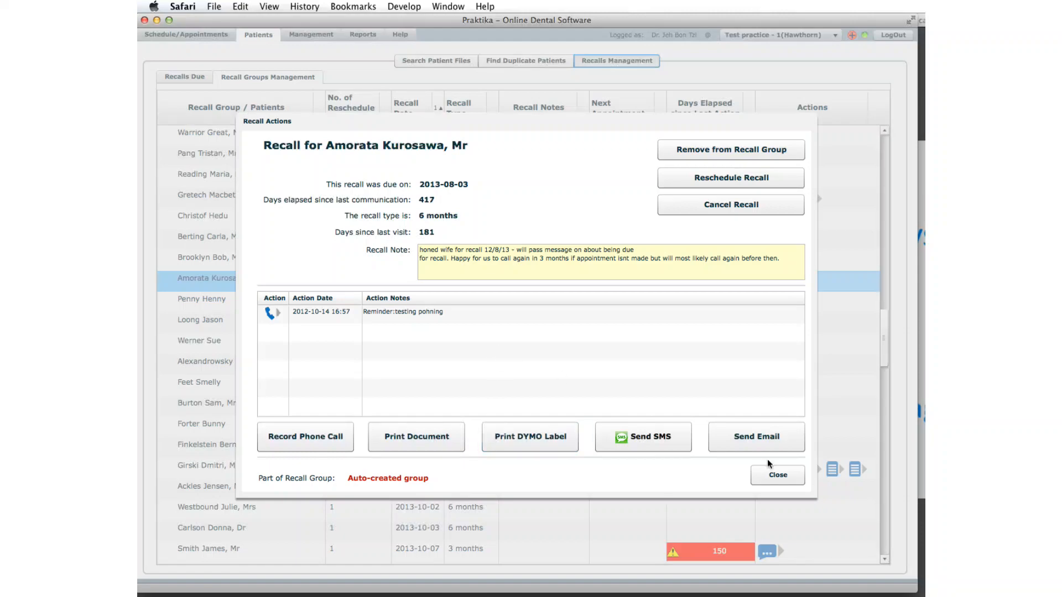
pyautogui.click(777, 474)
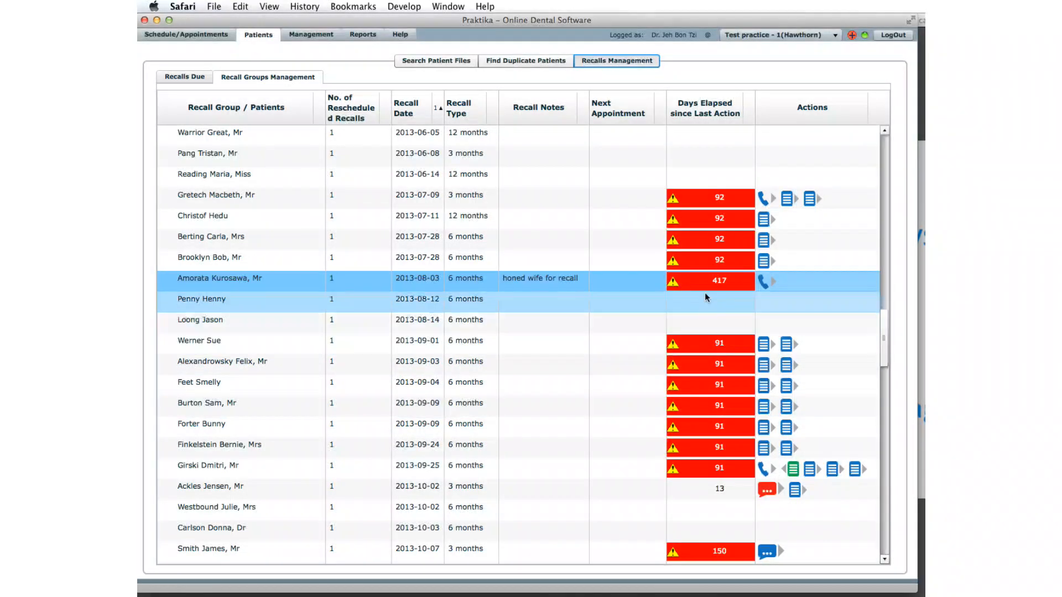
# - Expand the Recalls for Sep 2014 group and open the recall actions for its first patient
pyautogui.moveTo(705, 287)
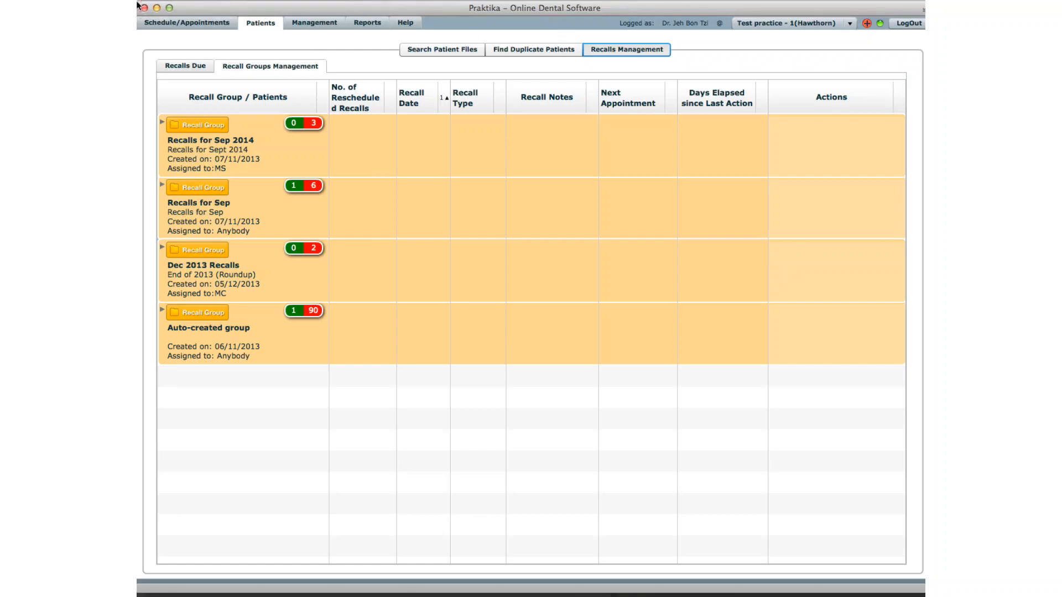
pyautogui.click(162, 121)
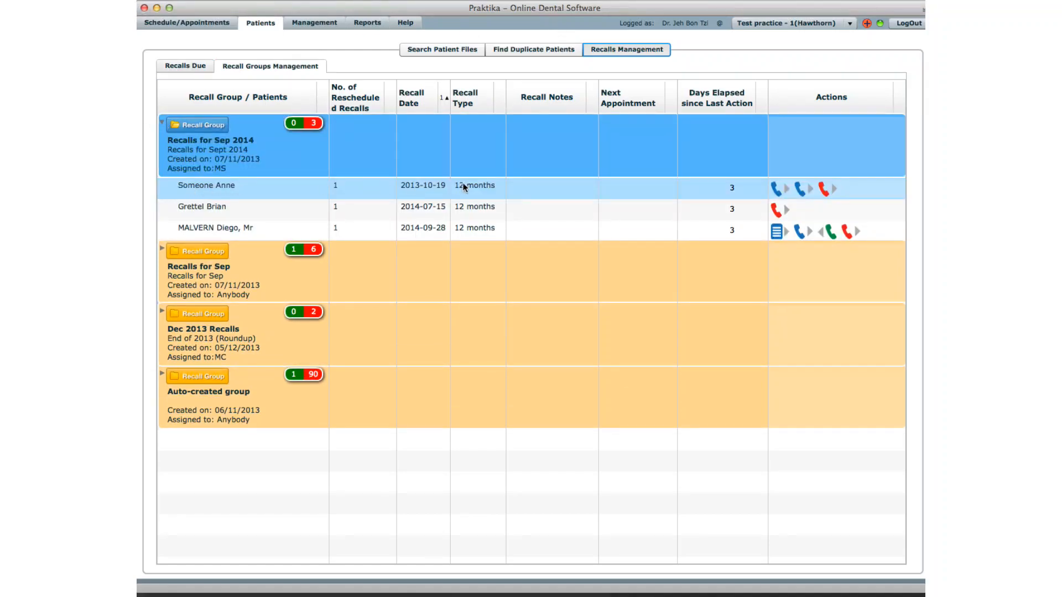
pyautogui.moveTo(877, 187)
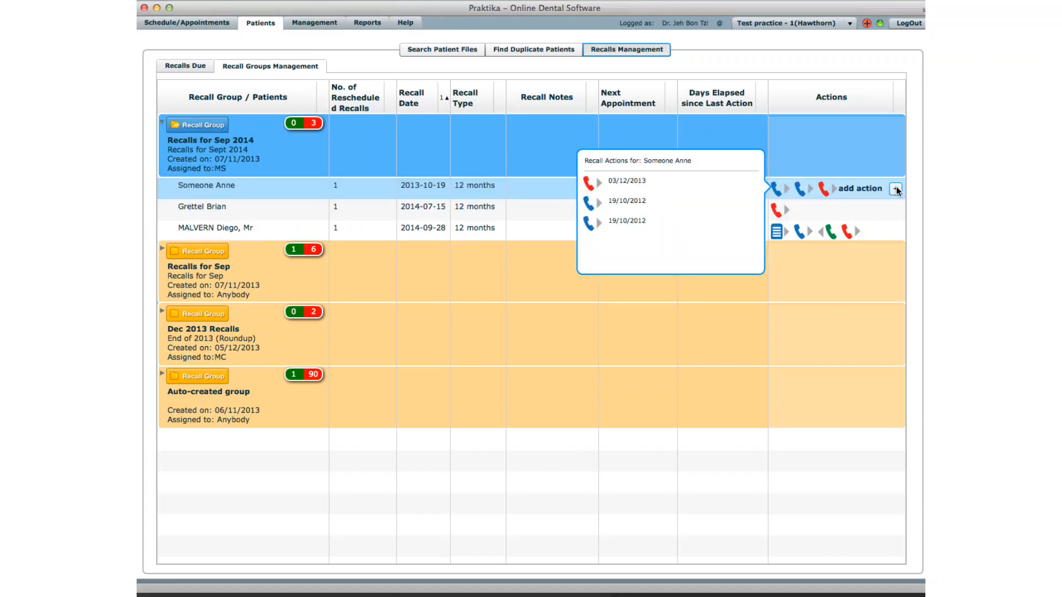
pyautogui.click(858, 188)
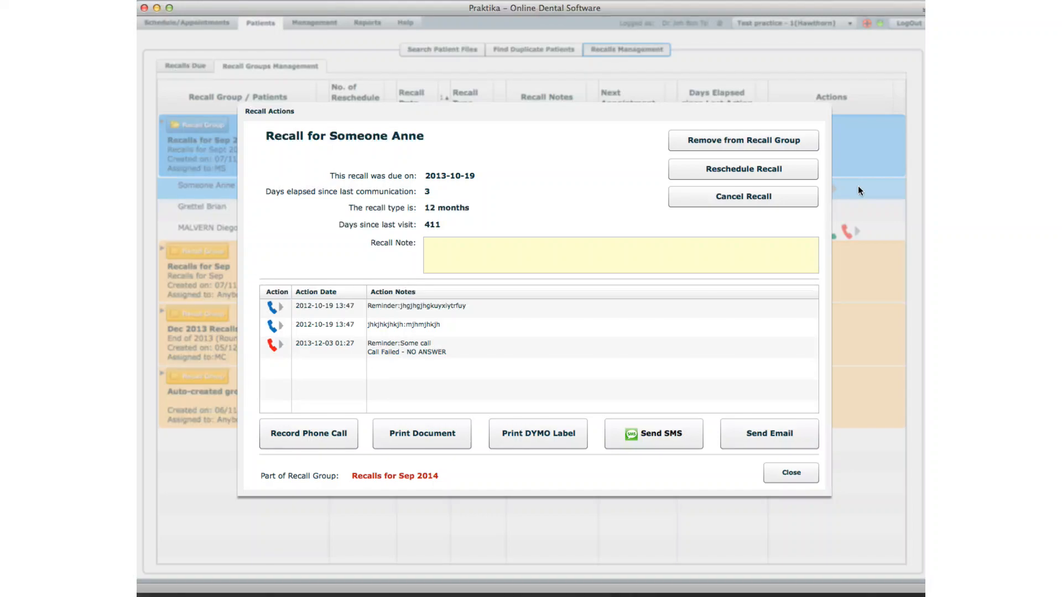
pyautogui.click(306, 427)
pyautogui.click(610, 435)
# - Create a recall letter for this patient from the Recall Template and save the document
pyautogui.click(421, 434)
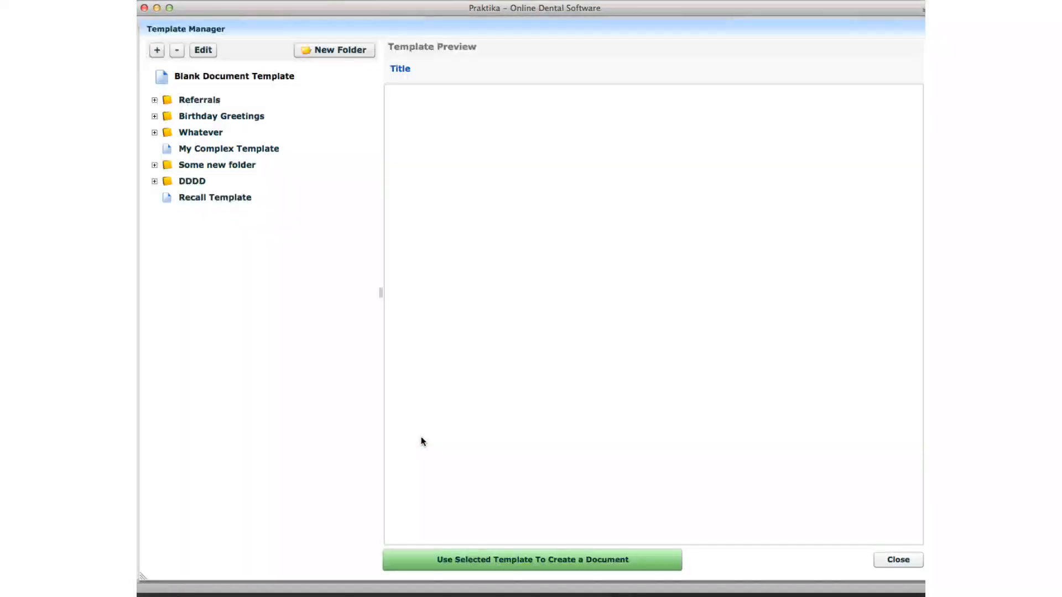
pyautogui.click(212, 197)
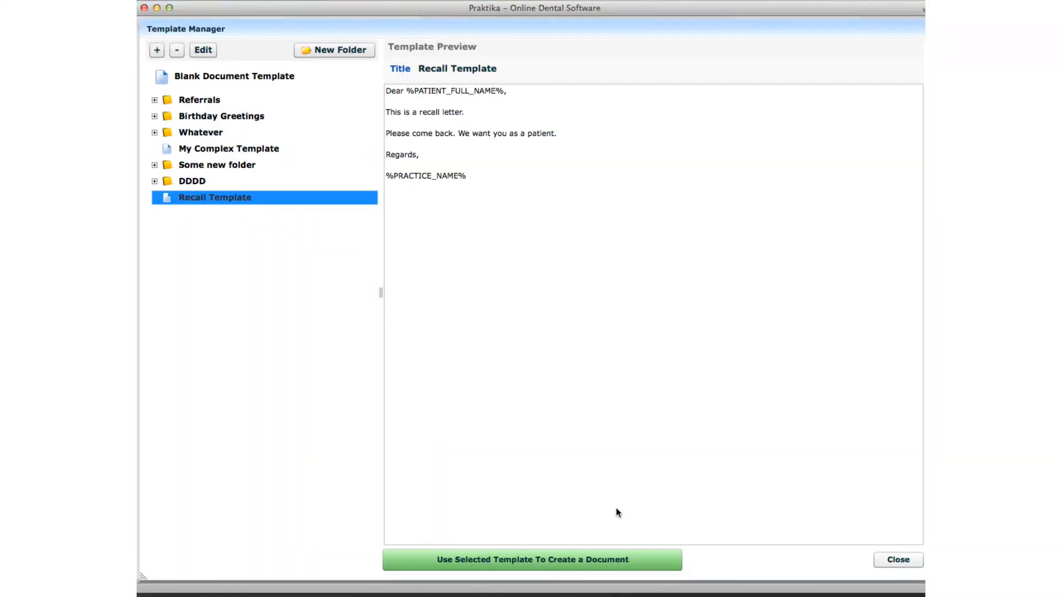
pyautogui.click(613, 565)
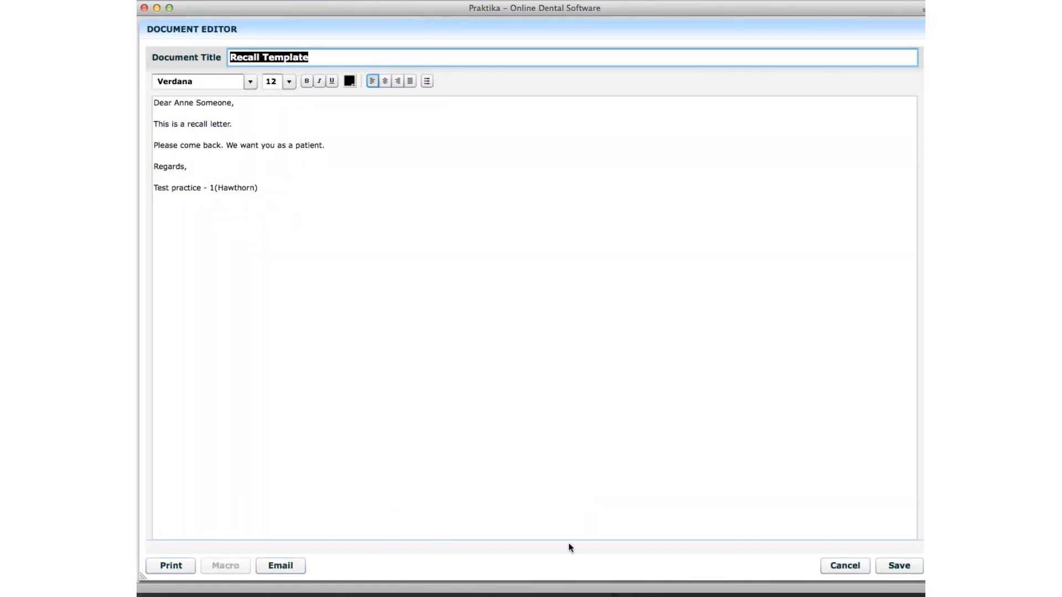
pyautogui.click(890, 566)
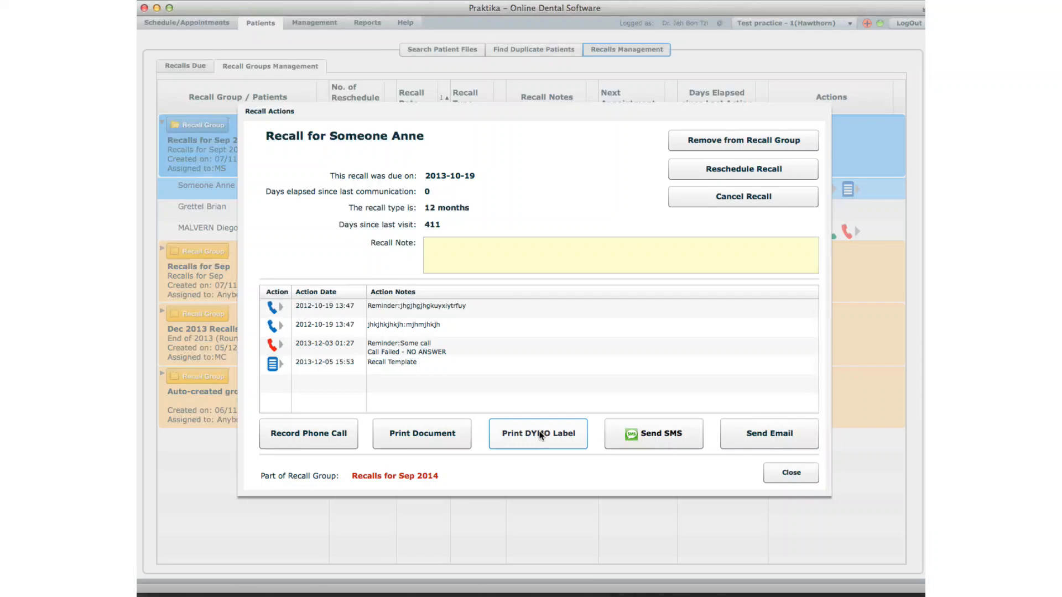
# - Review the recall SMS text, recipient number and scheduling options for this patient, and cancel without sending
pyautogui.click(629, 433)
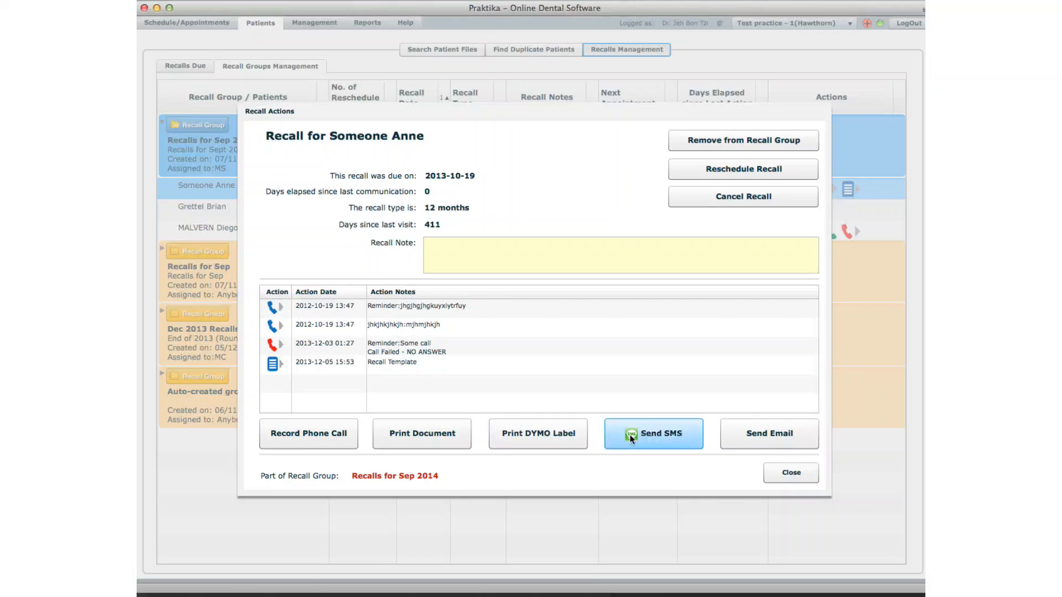
pyautogui.click(534, 321)
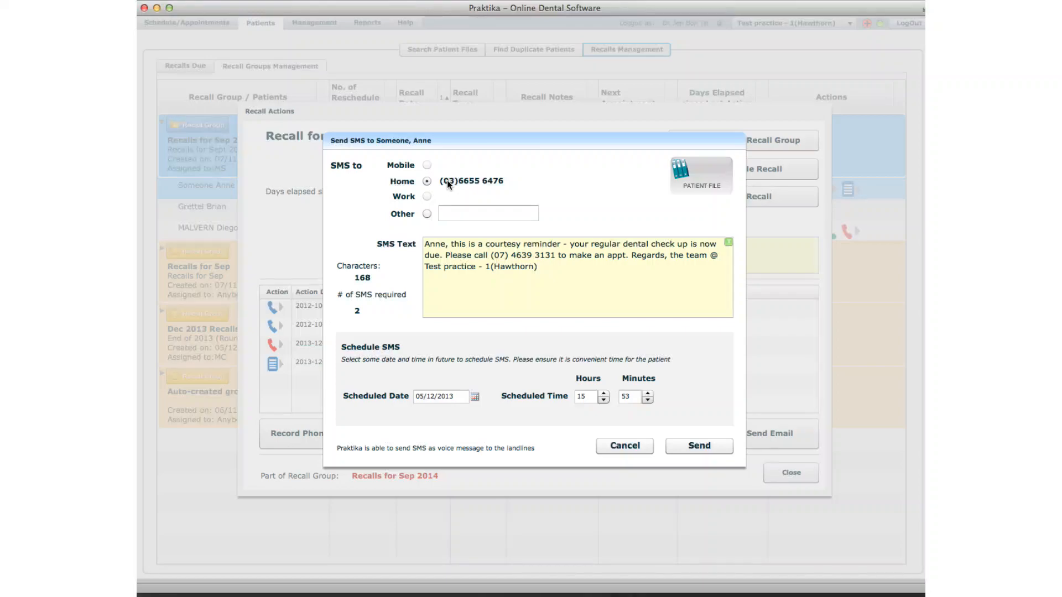
pyautogui.click(625, 446)
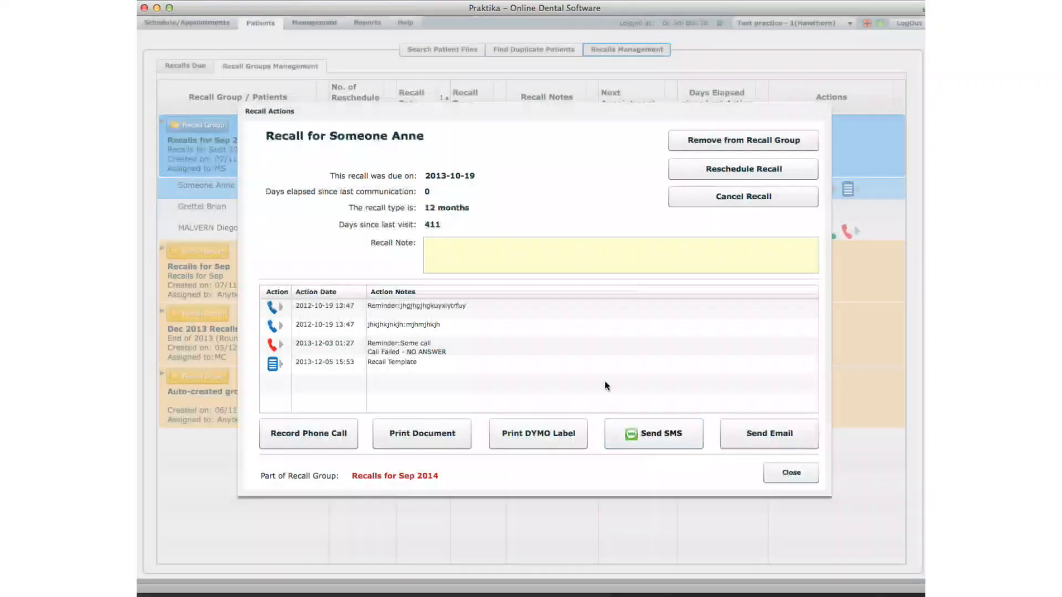
# - Try to start a recall email from the Blank Document Template, discard the document and close the template manager
pyautogui.click(776, 432)
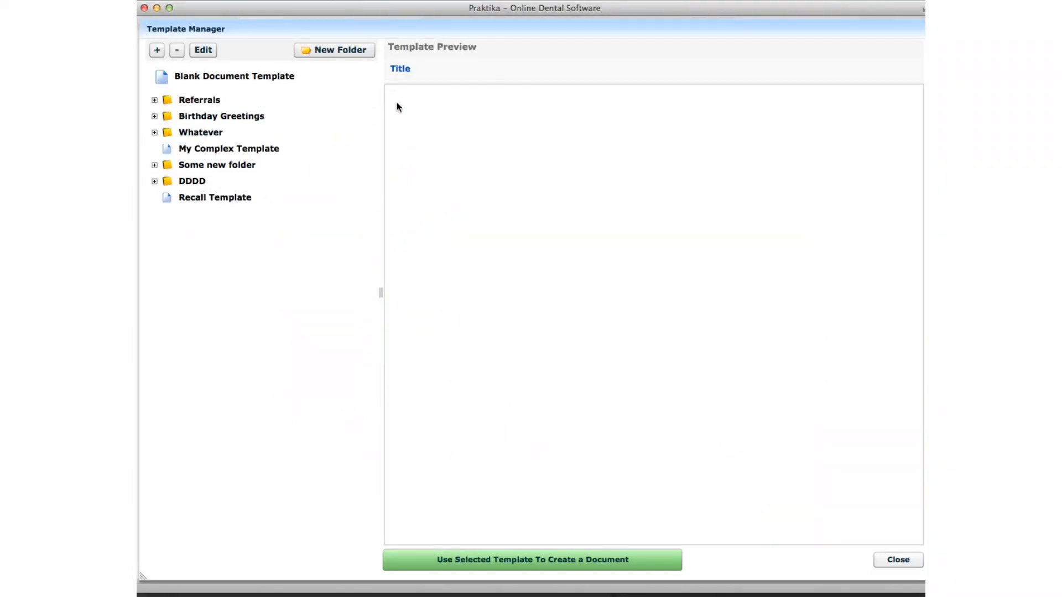
pyautogui.doubleClick(232, 79)
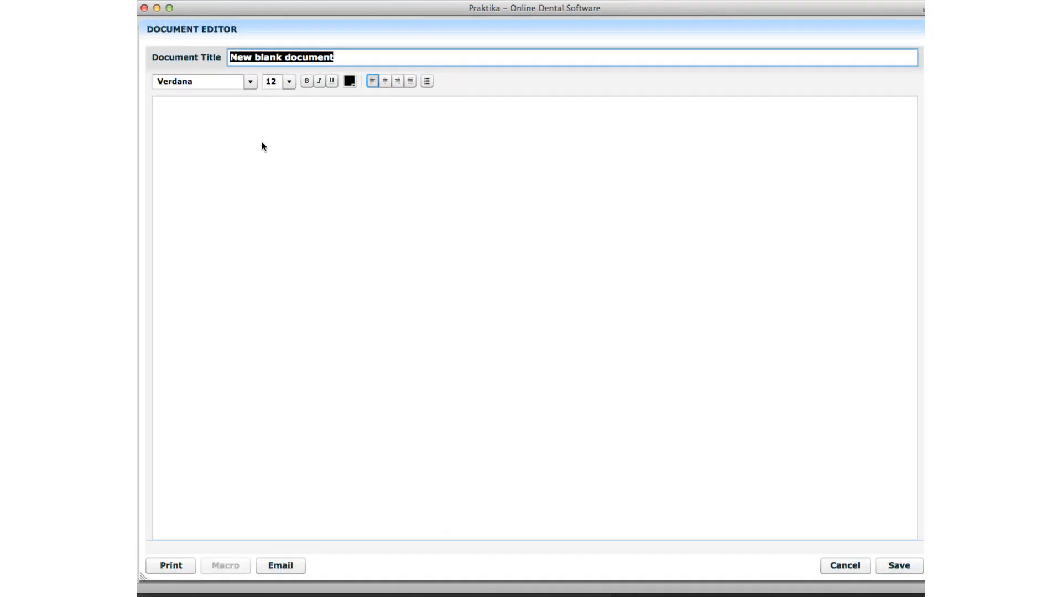
pyautogui.click(262, 146)
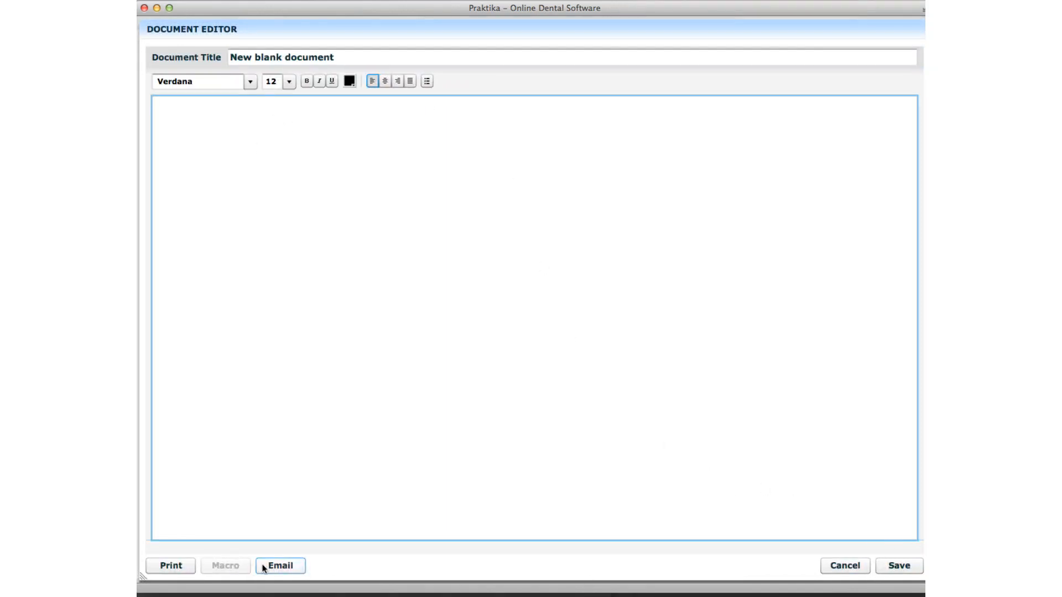
pyautogui.click(852, 565)
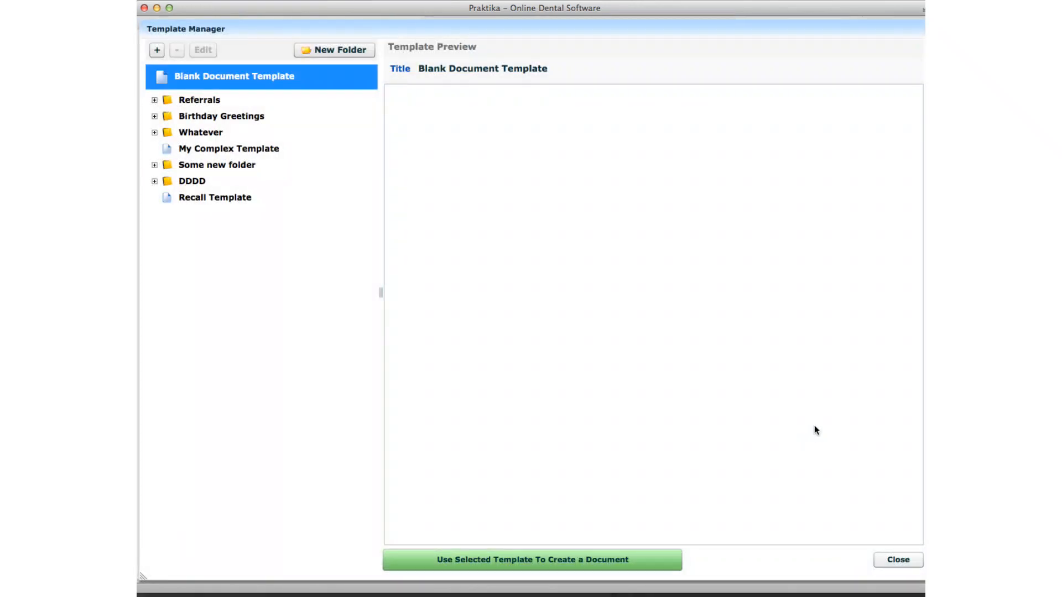
pyautogui.click(897, 560)
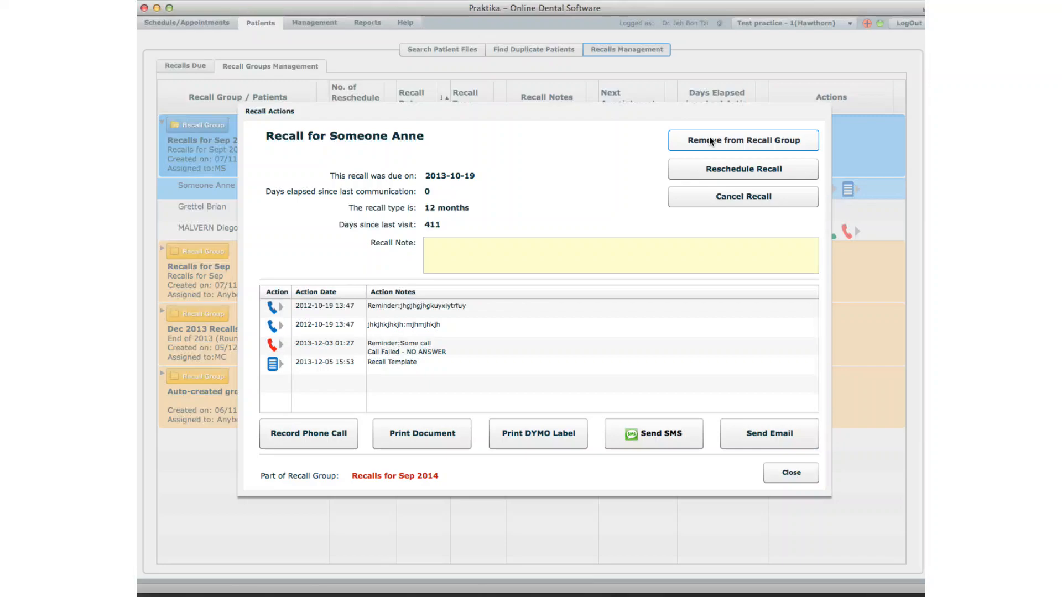
# - Review the rescheduling options for this recall, cancel without changes and close the recall actions
pyautogui.click(713, 168)
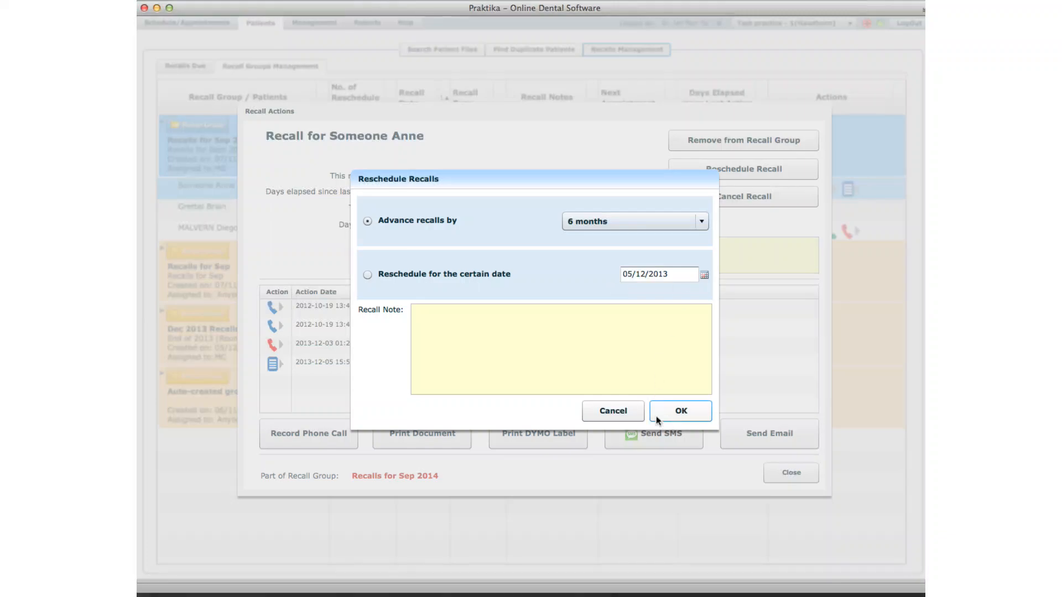
pyautogui.click(610, 411)
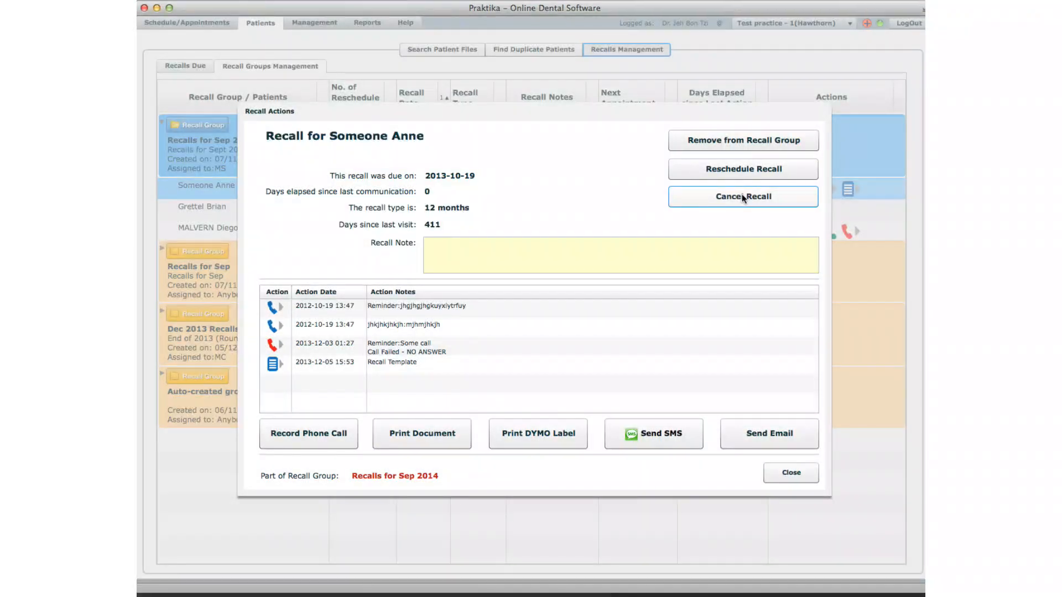
pyautogui.click(791, 472)
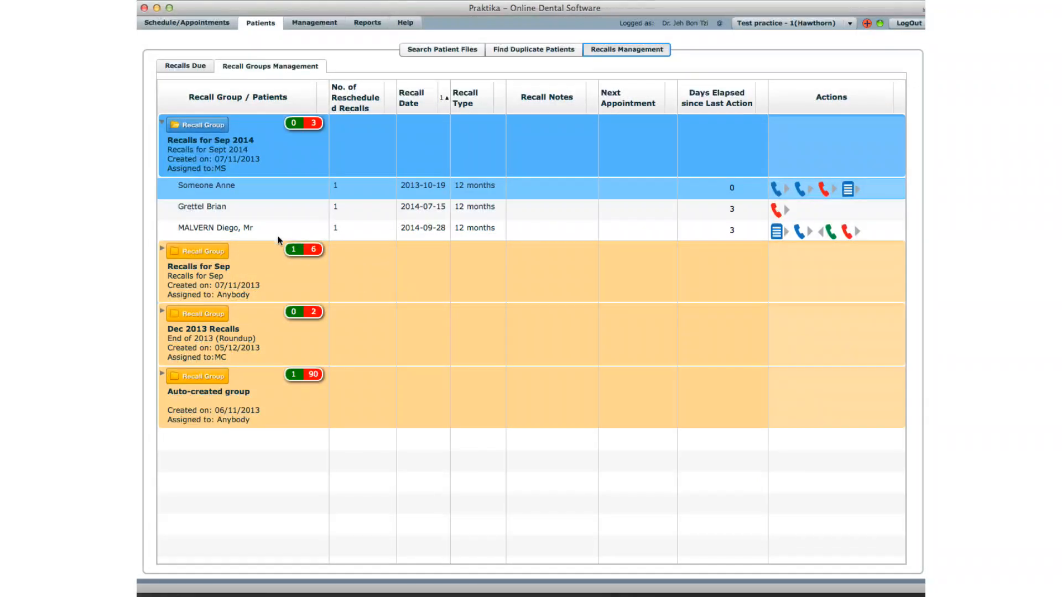
# - Open the group recall actions for Recalls for Sep 2014 and keep all of its patients ticked
pyautogui.click(164, 123)
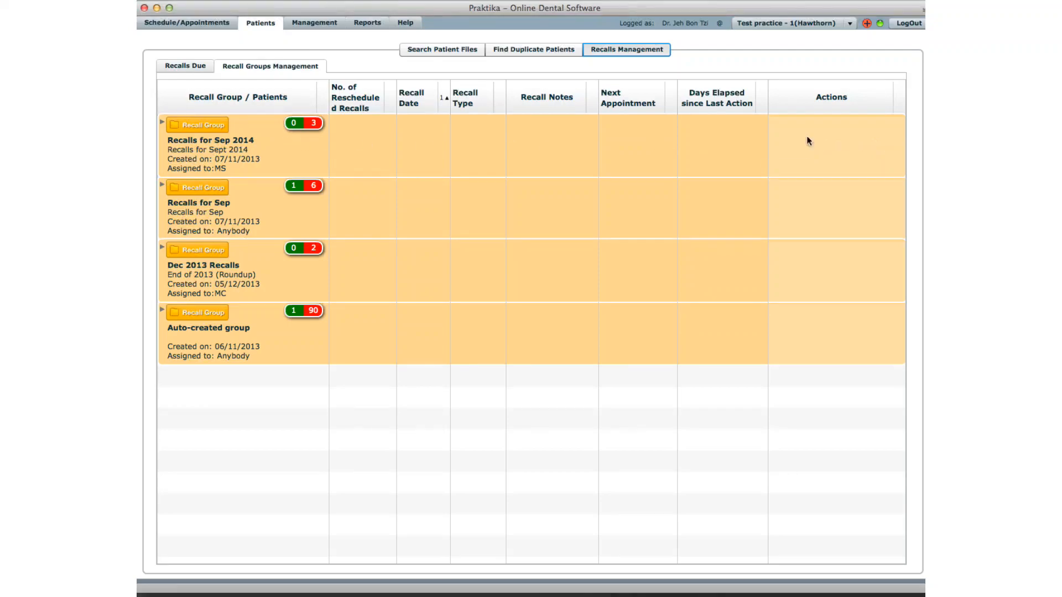
pyautogui.moveTo(904, 143)
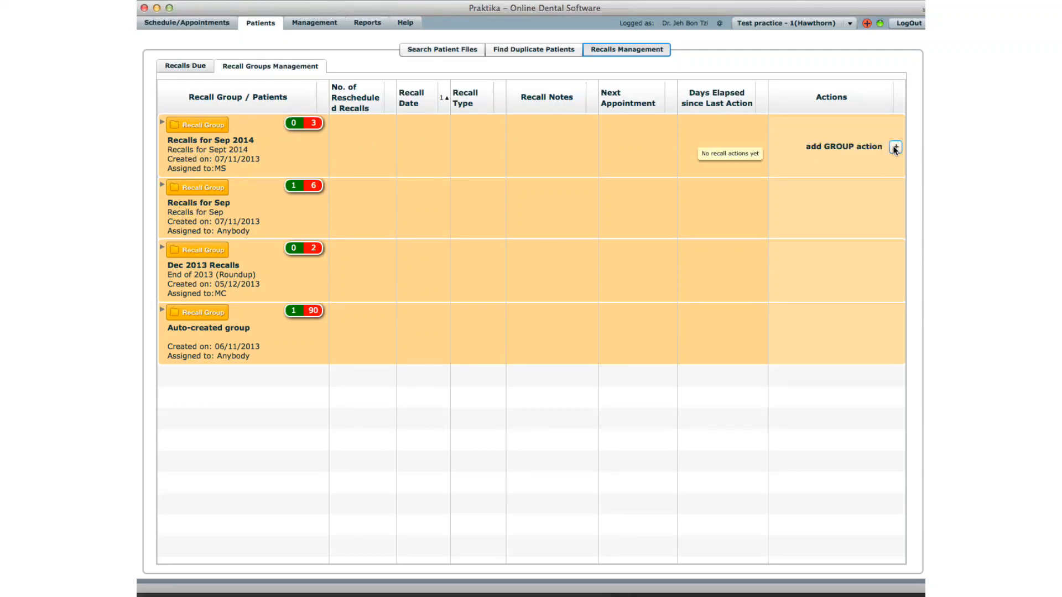
pyautogui.click(895, 147)
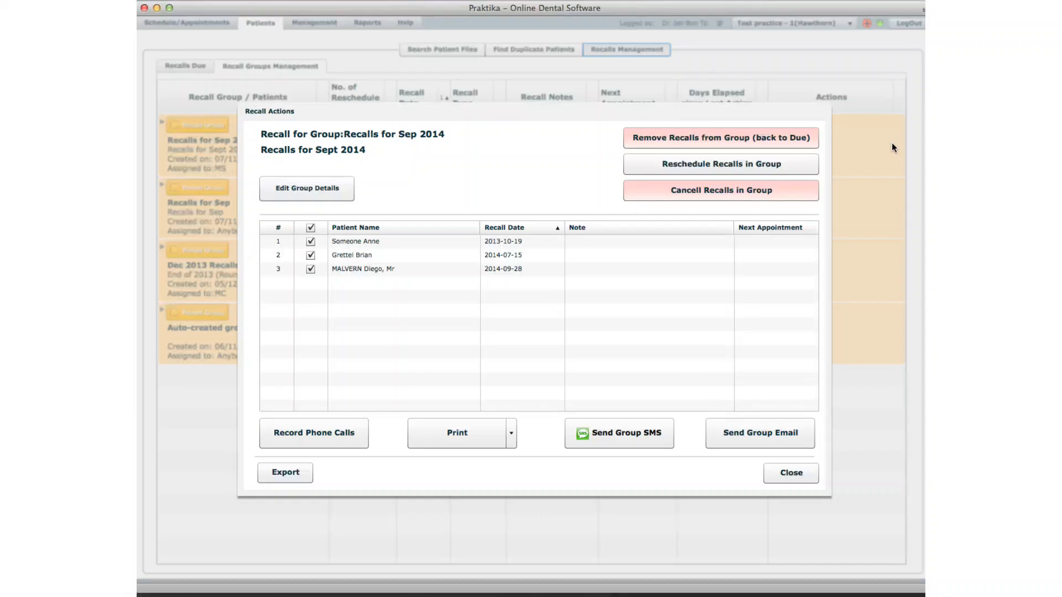
pyautogui.click(349, 254)
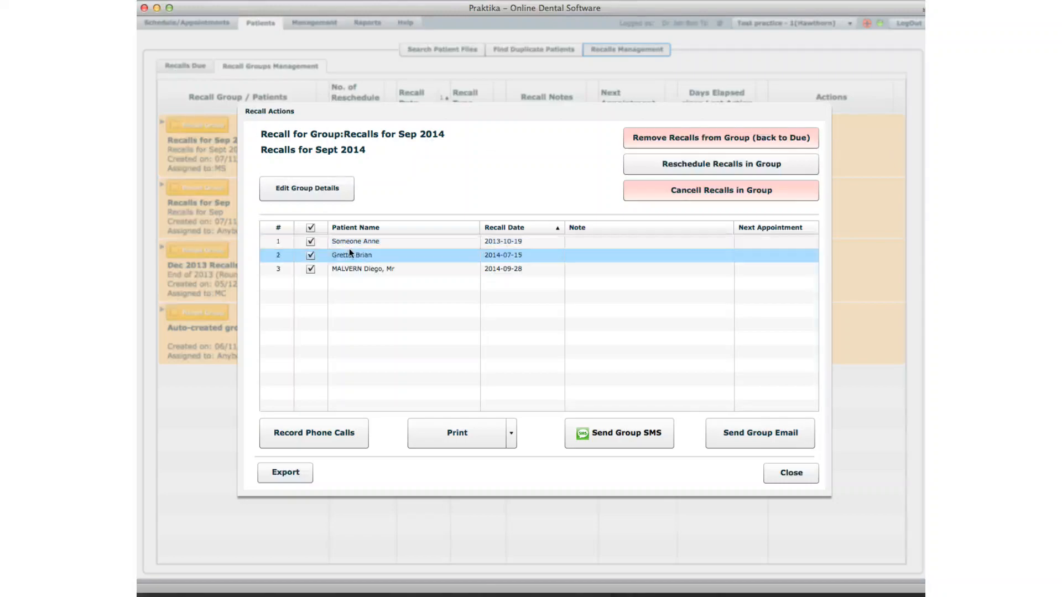
pyautogui.click(311, 256)
pyautogui.click(311, 256)
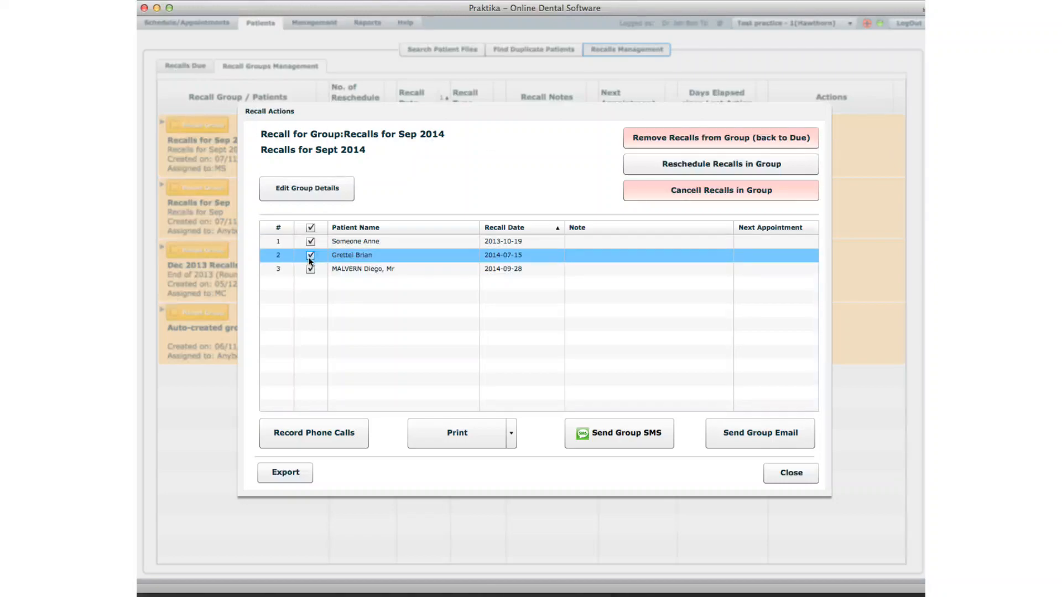
pyautogui.click(306, 270)
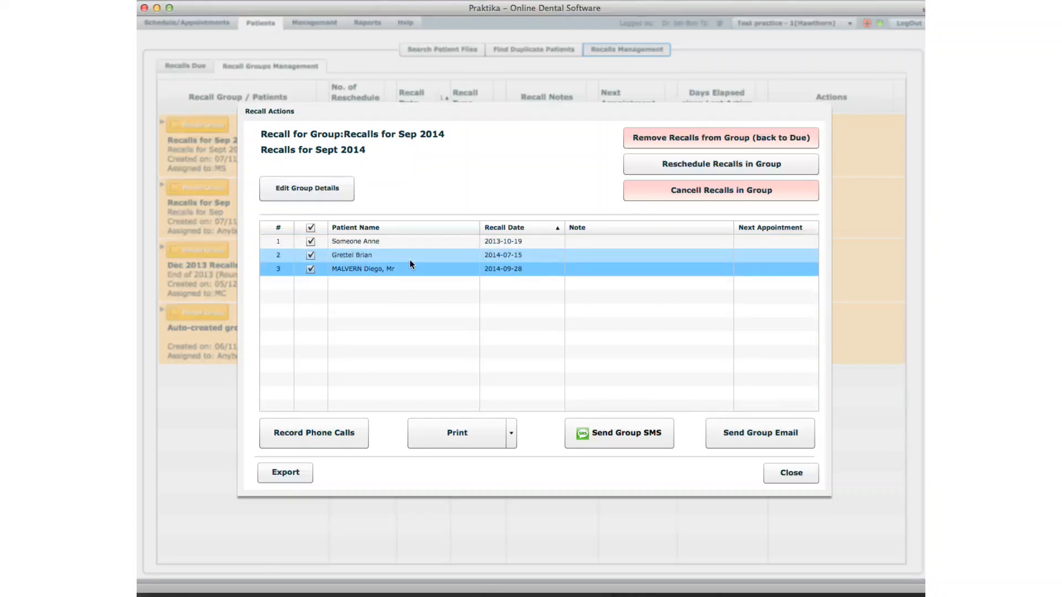
# - Record an outgoing Reminder call to the patients for the whole group with the note "Spoken to patient. Will call again" and save it
pyautogui.click(346, 438)
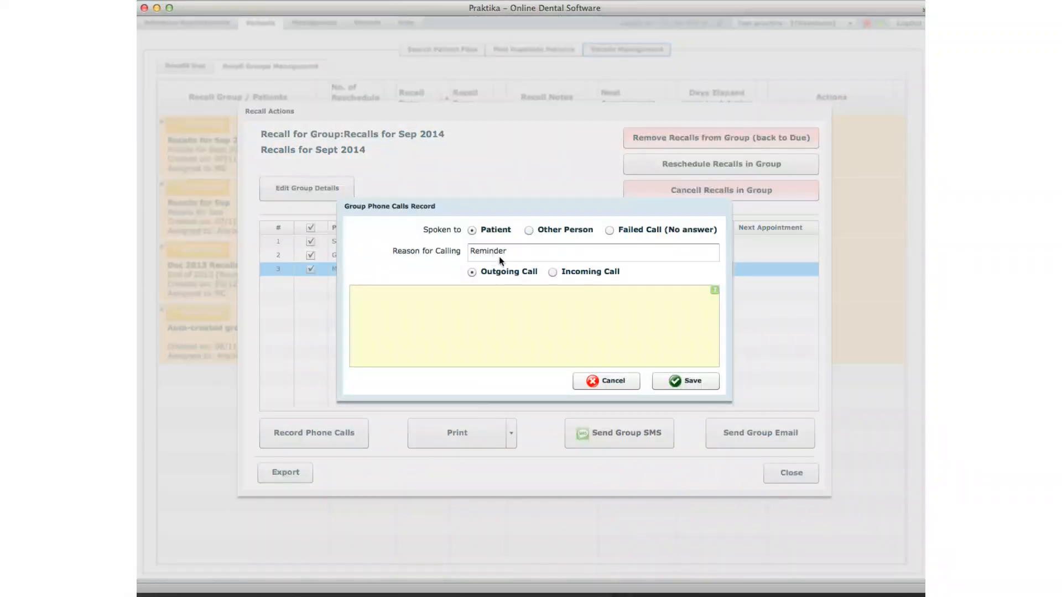
pyautogui.click(413, 302)
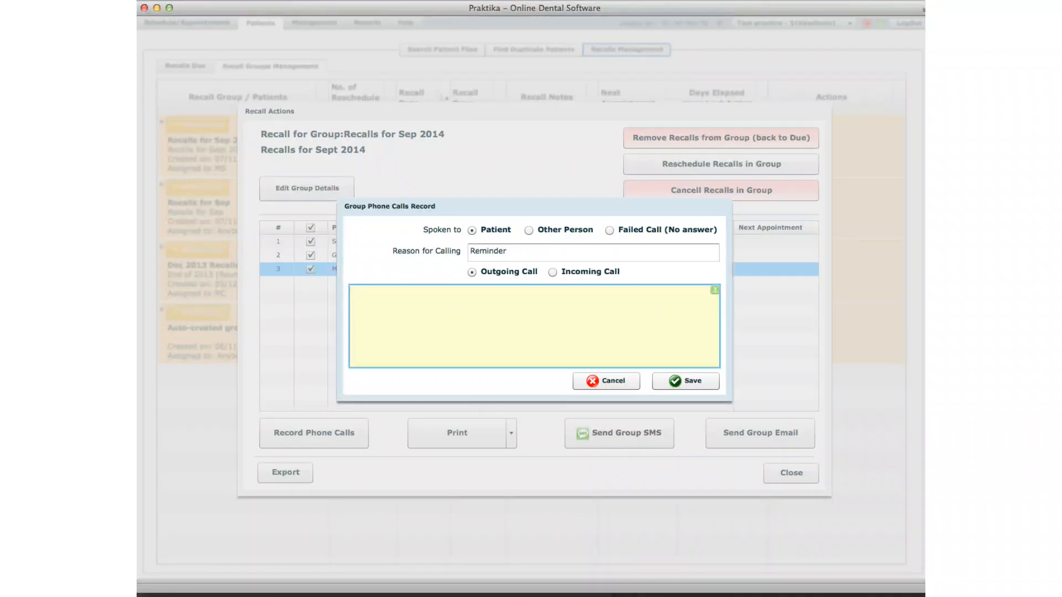
pyautogui.write('Spoken to patient. Will call again')
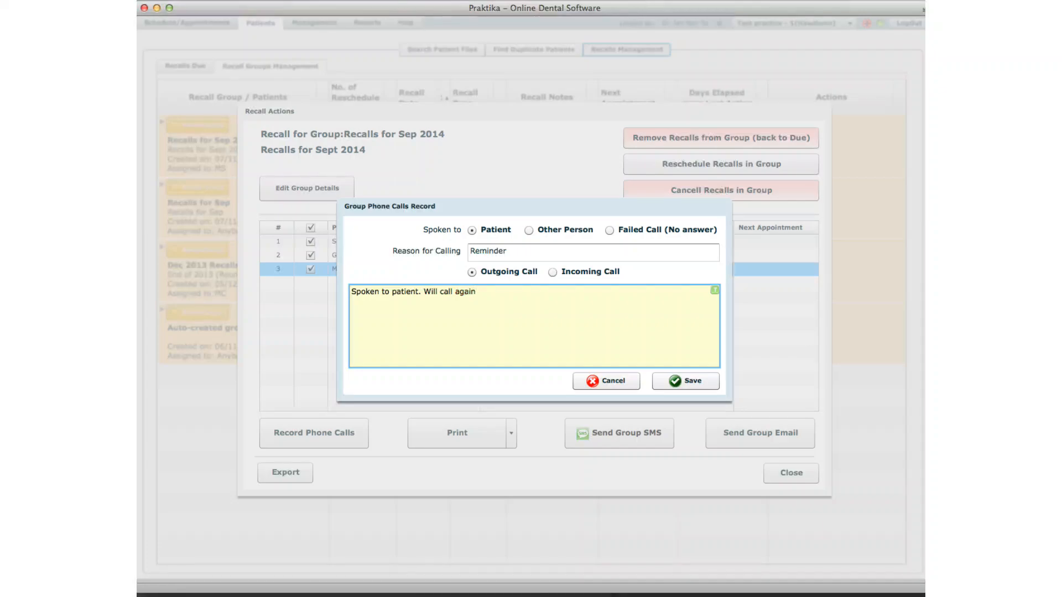
pyautogui.click(681, 381)
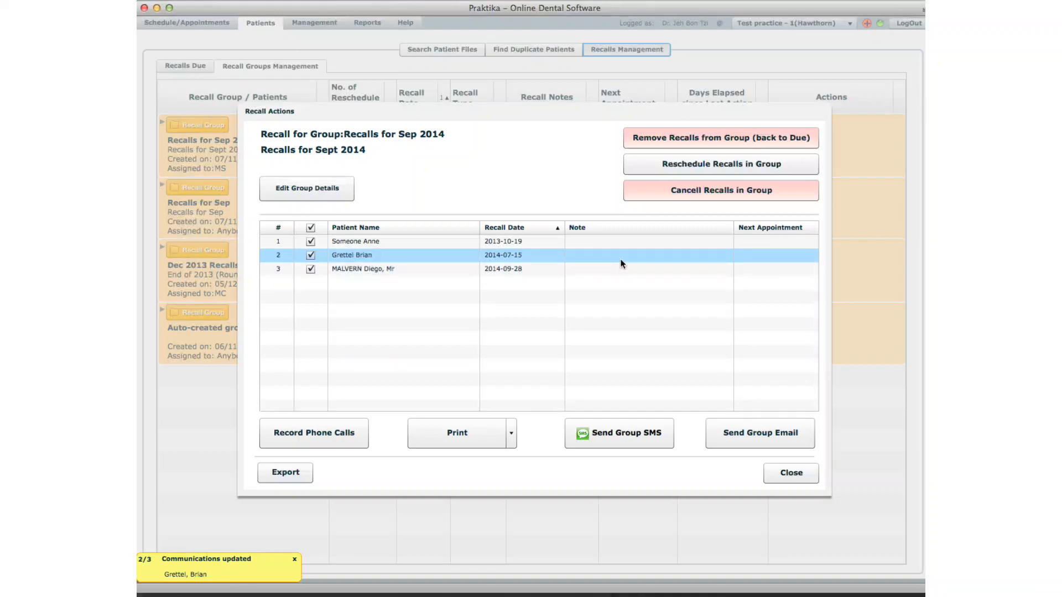
# - Start printing documents for the group, browse the template folders and use My Complex Template
pyautogui.click(492, 438)
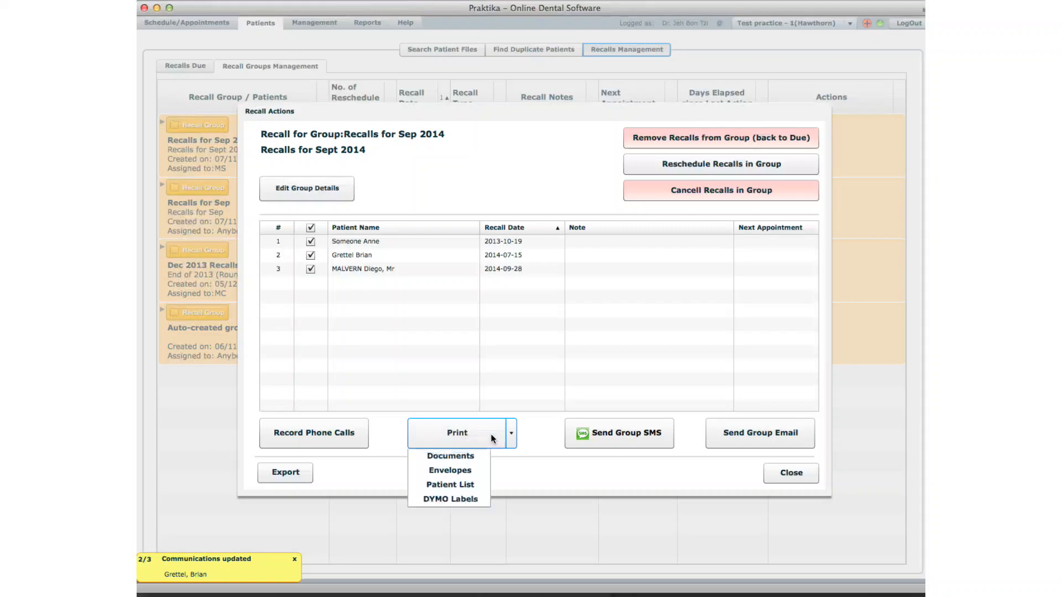
pyautogui.click(450, 456)
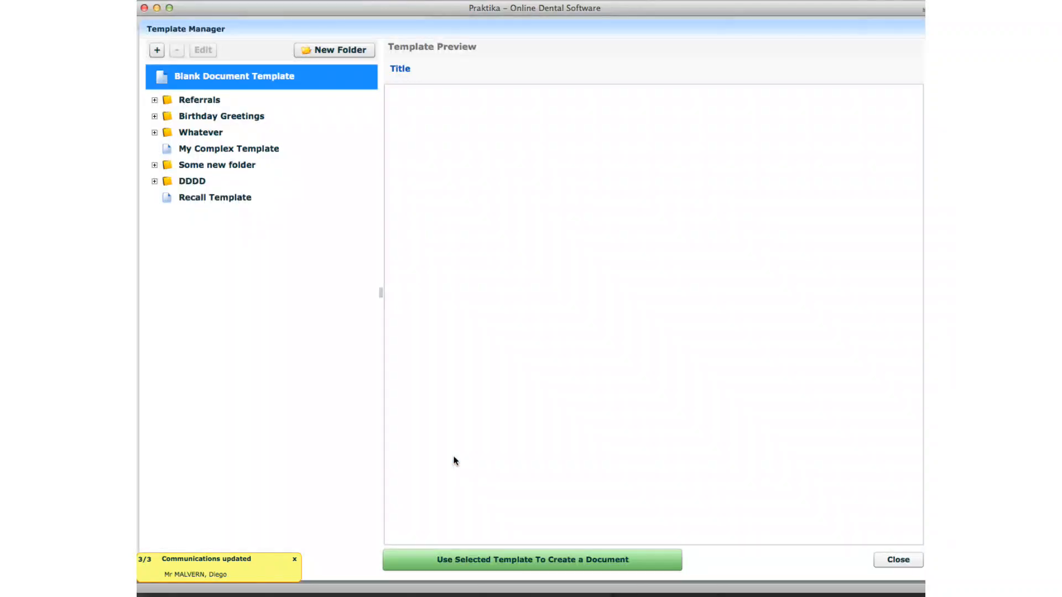
pyautogui.click(160, 166)
pyautogui.click(155, 179)
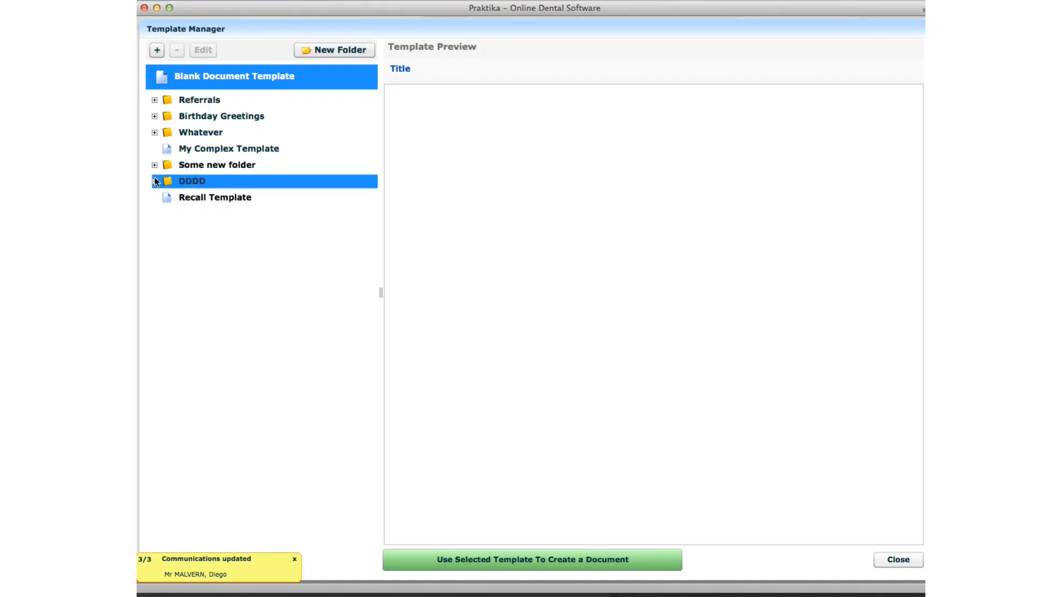
pyautogui.click(155, 132)
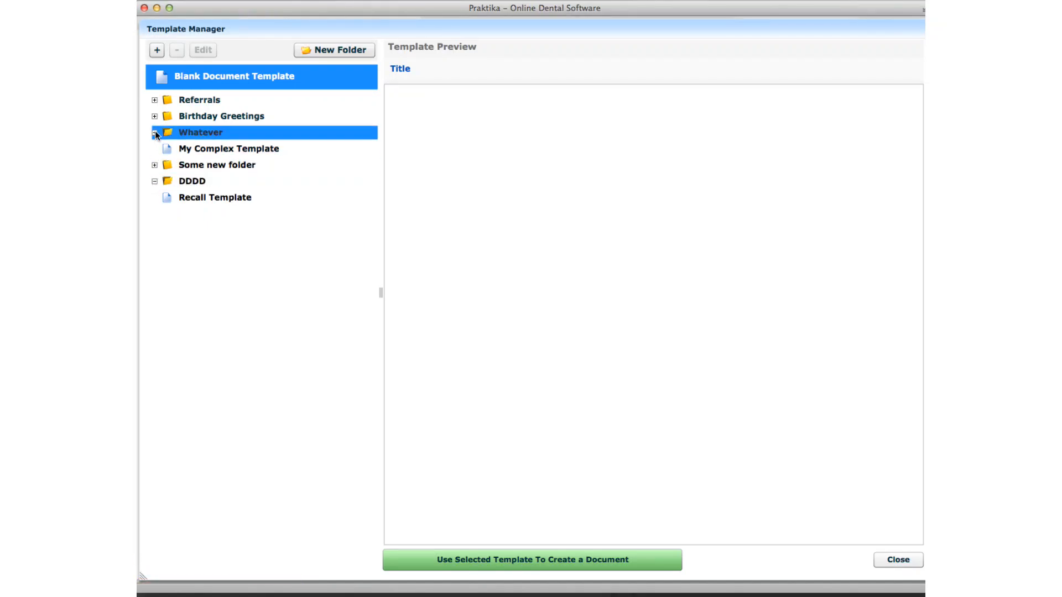
pyautogui.click(188, 149)
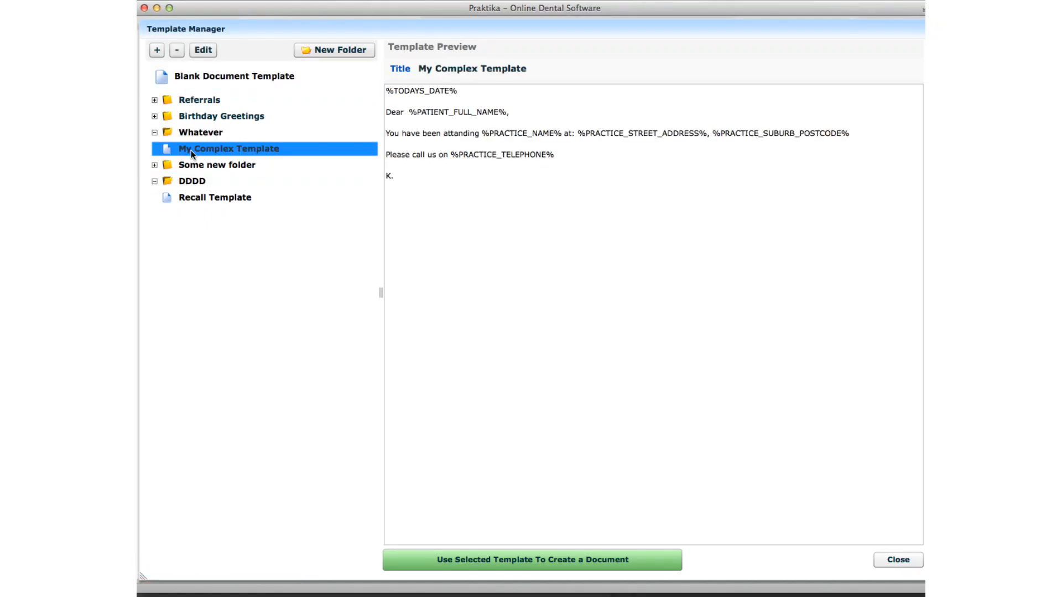
pyautogui.click(577, 563)
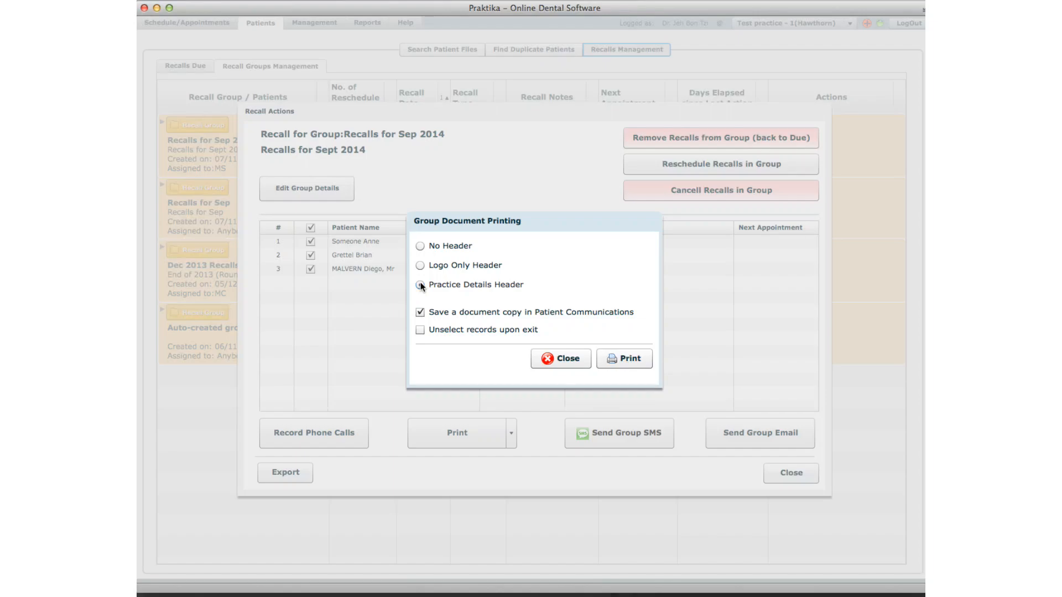
# - Print the group documents with the Practice Details Header, saving copies in Patient Communications, and open the output as a PDF in Preview
pyautogui.click(610, 360)
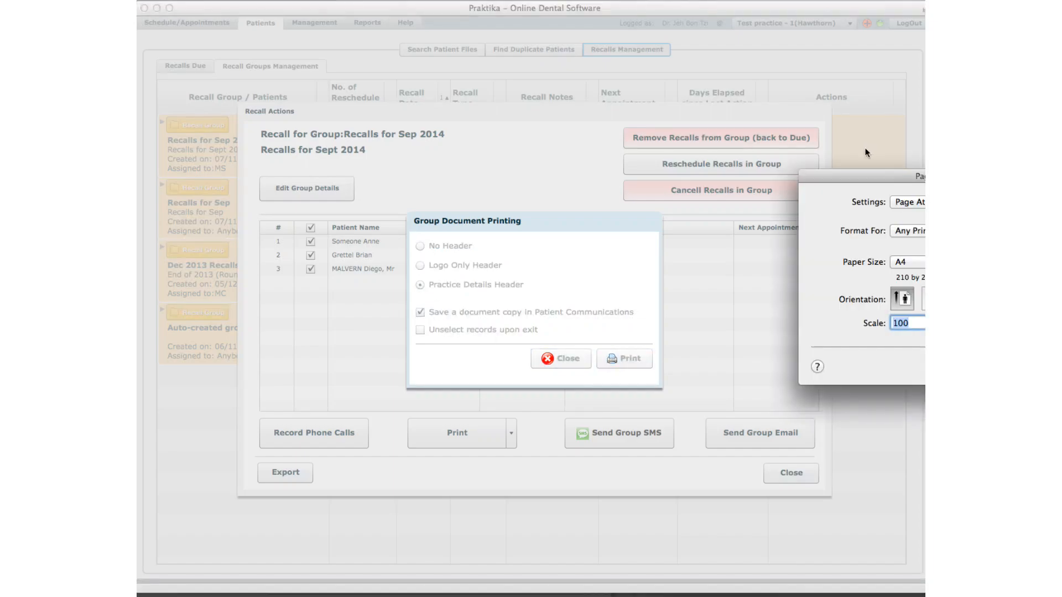
pyautogui.moveTo(823, 178); pyautogui.dragTo(508, 173)
pyautogui.click(740, 369)
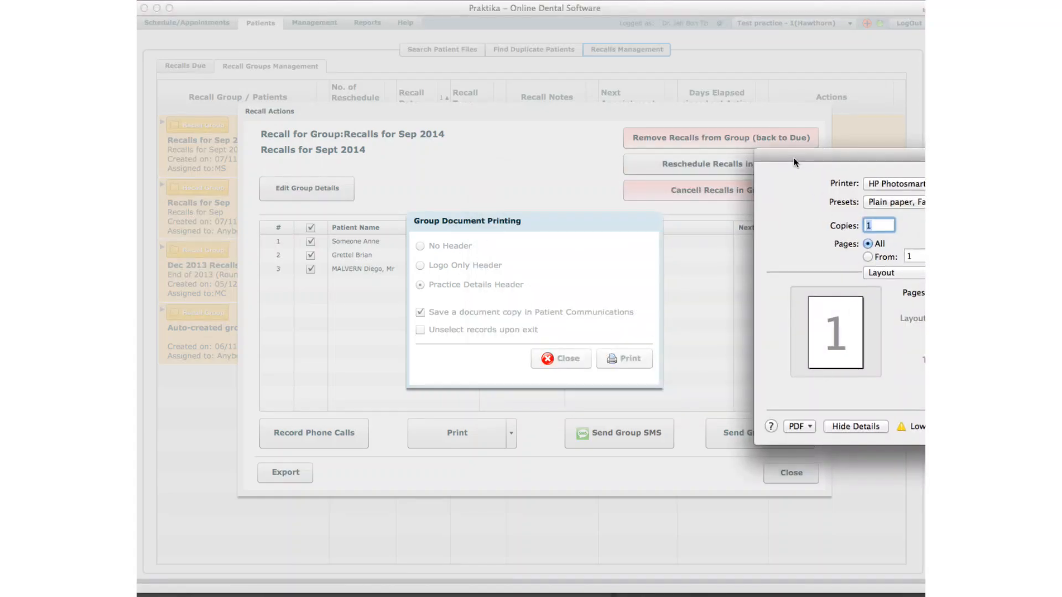
pyautogui.moveTo(794, 157); pyautogui.dragTo(547, 154)
pyautogui.click(553, 422)
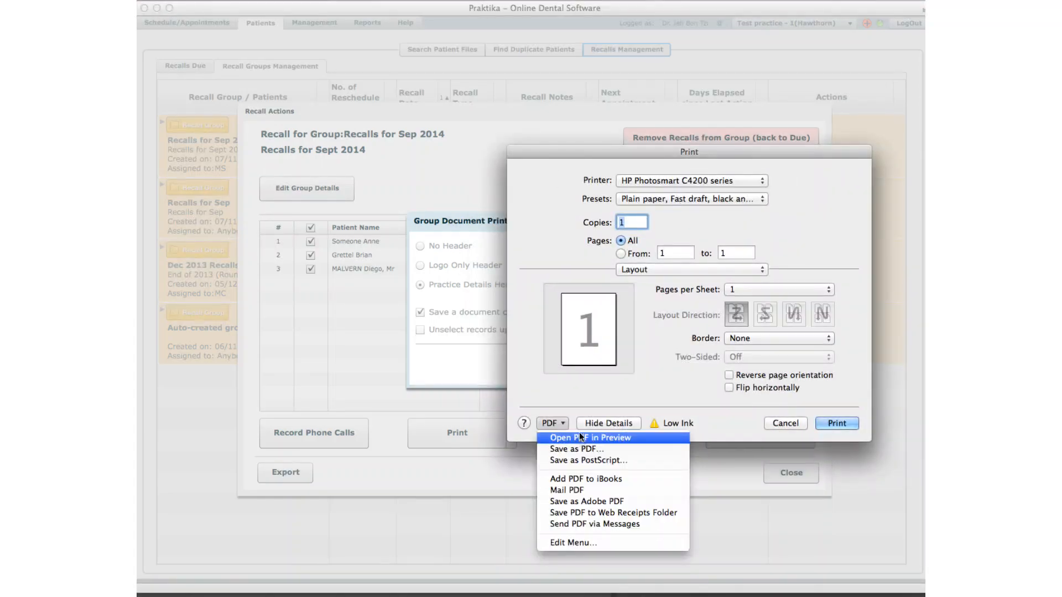
pyautogui.click(575, 437)
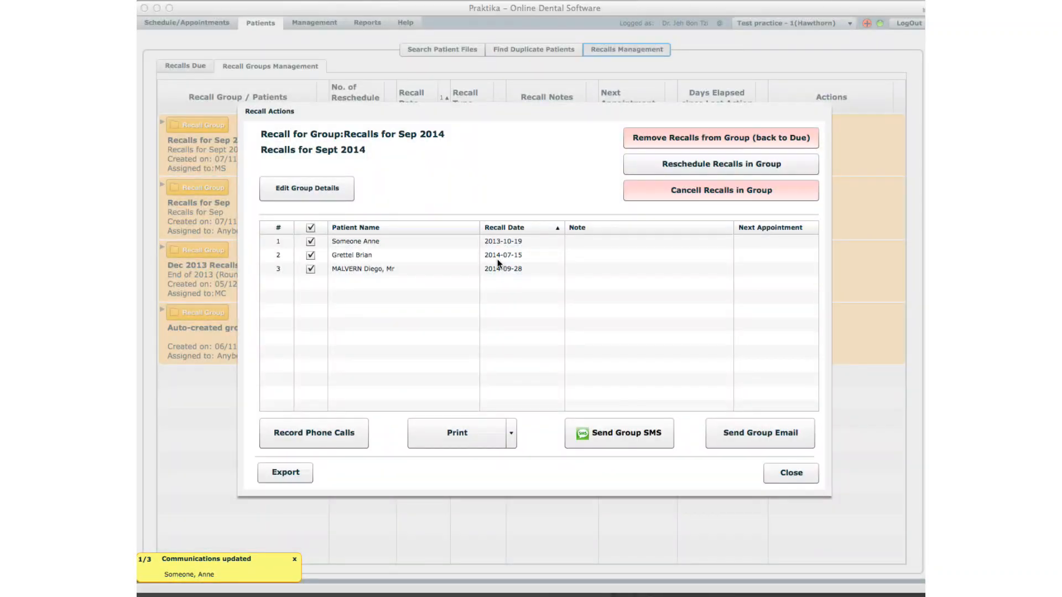
# - Look through the generated patient letters in the PDF and close it
pyautogui.scroll(-20, 467, 260)
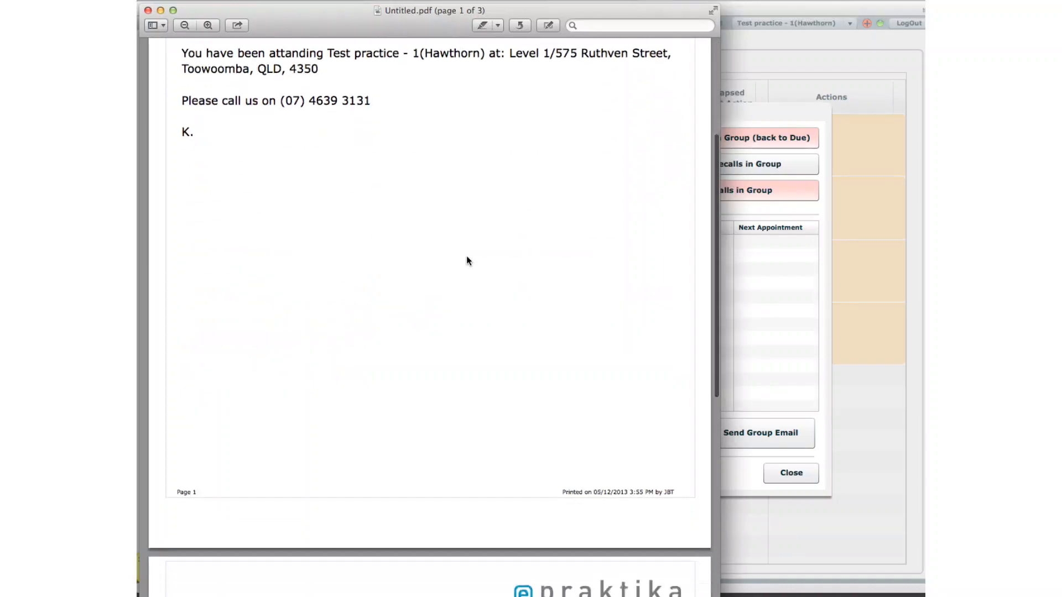
pyautogui.scroll(20, 466, 255)
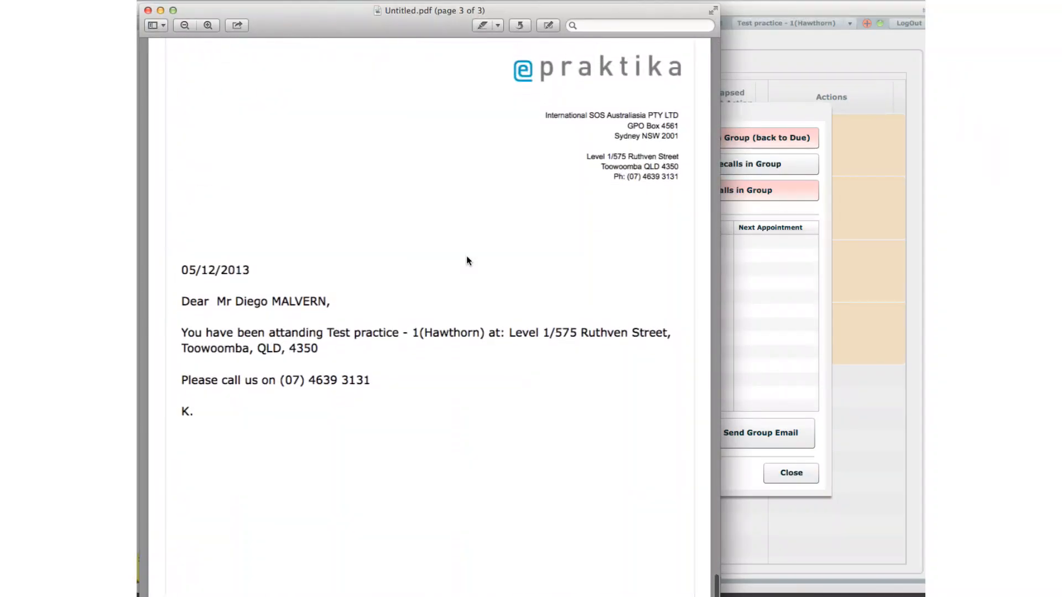
pyautogui.click(148, 10)
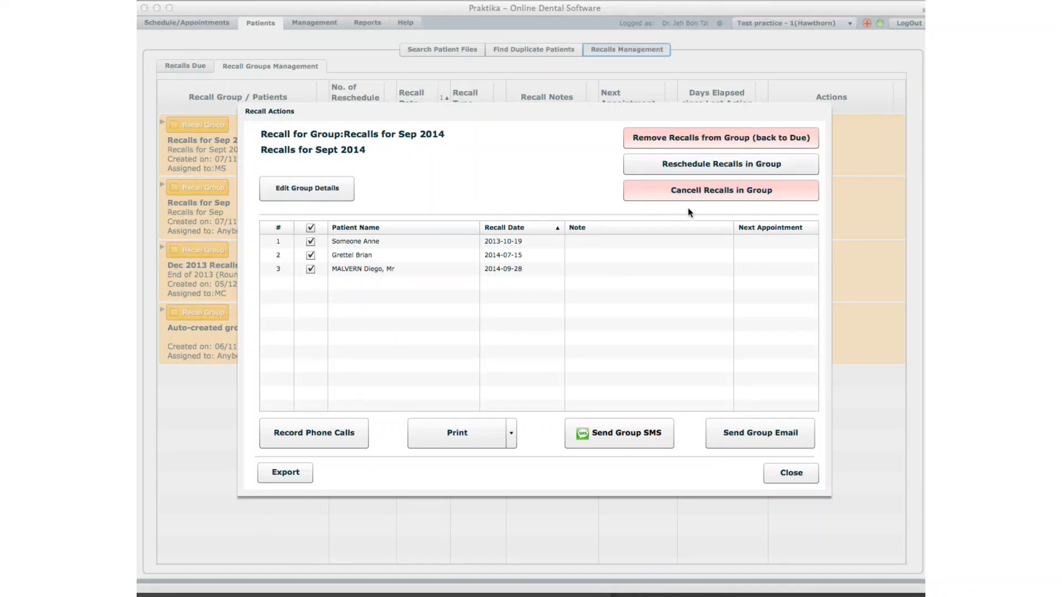
# - Try unticking and reticking the second patient, and review the group's name, description and assignee without changing them
pyautogui.click(310, 256)
pyautogui.click(311, 256)
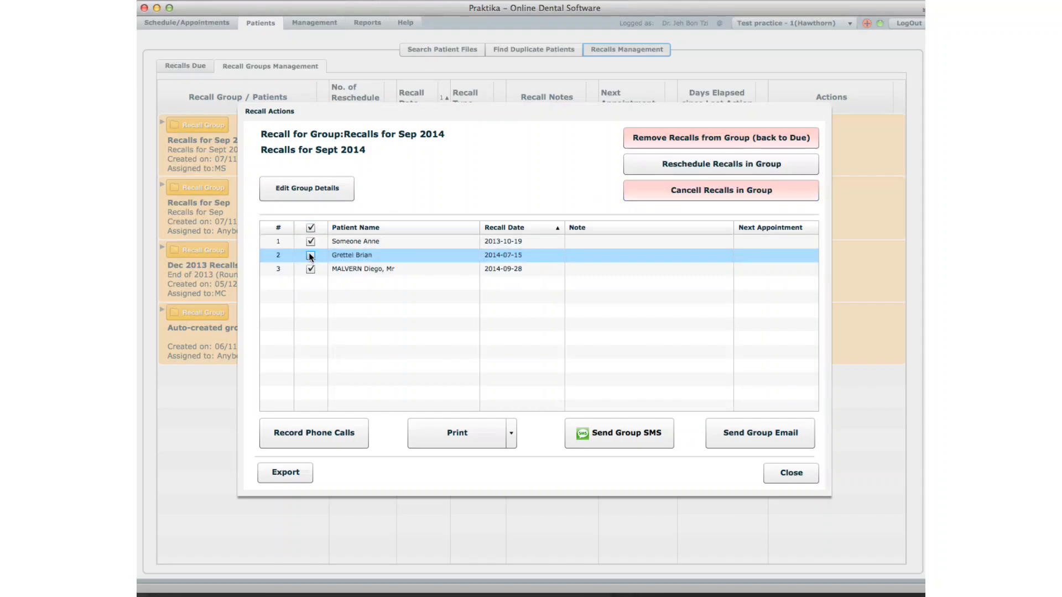
pyautogui.click(310, 255)
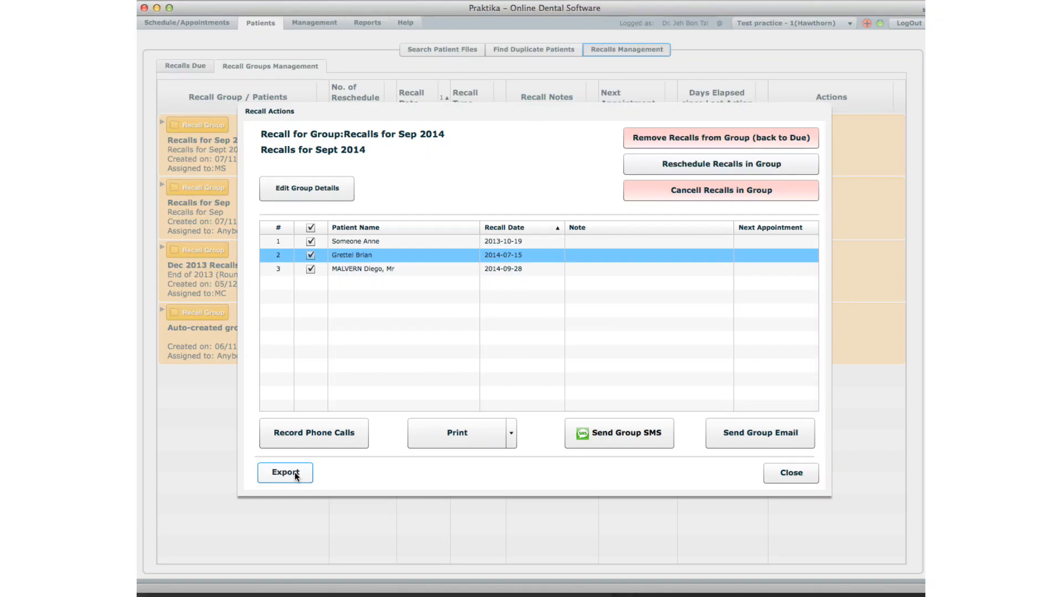
pyautogui.click(306, 188)
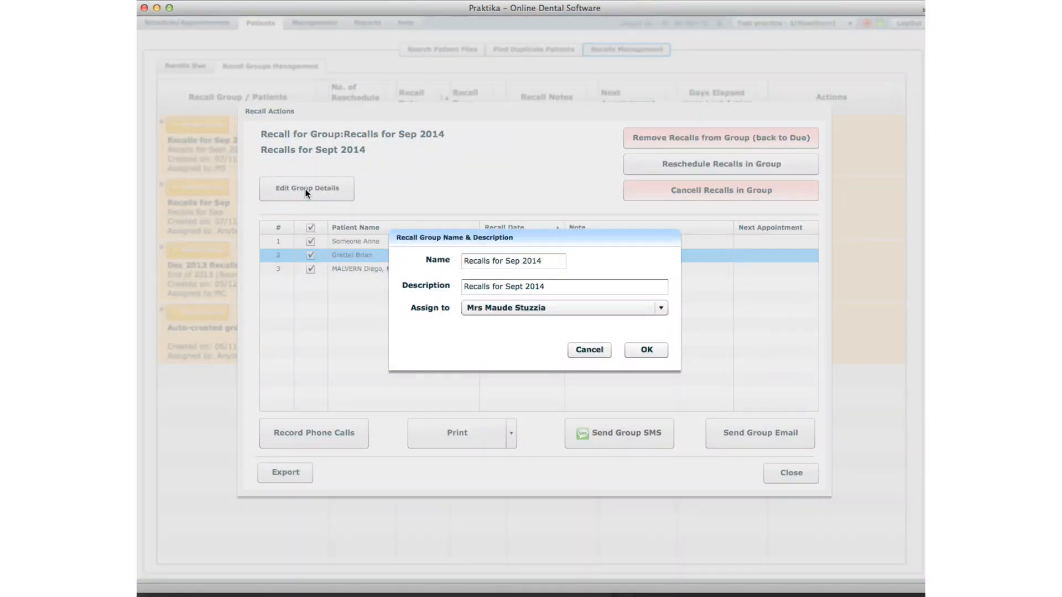
pyautogui.click(588, 349)
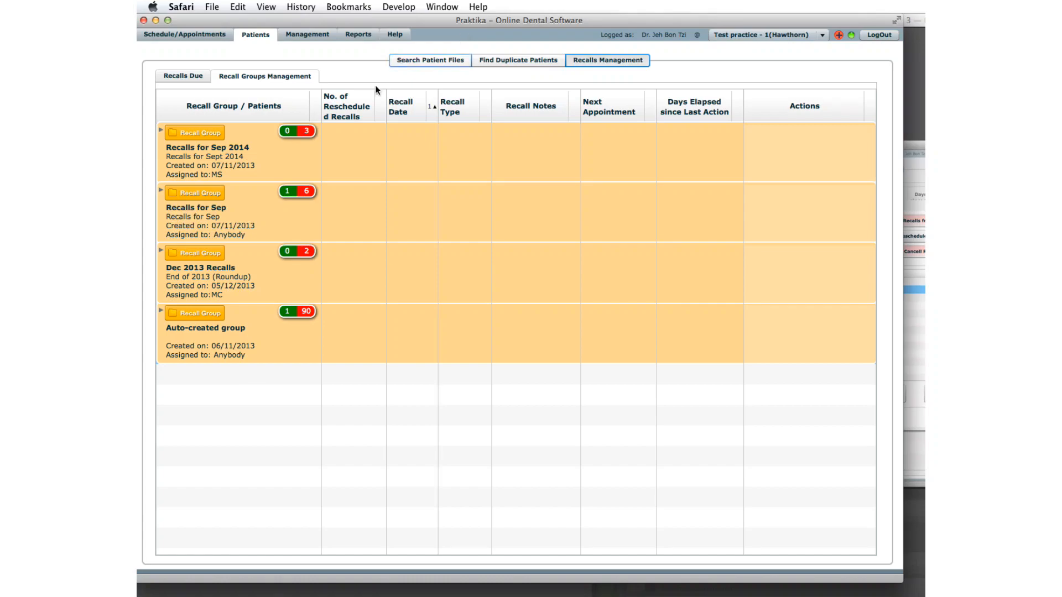
# - Expand the Recalls for Sep 2014 and Recalls for Sep groups and remove the third patient's recall from Recalls for Sep
pyautogui.click(160, 129)
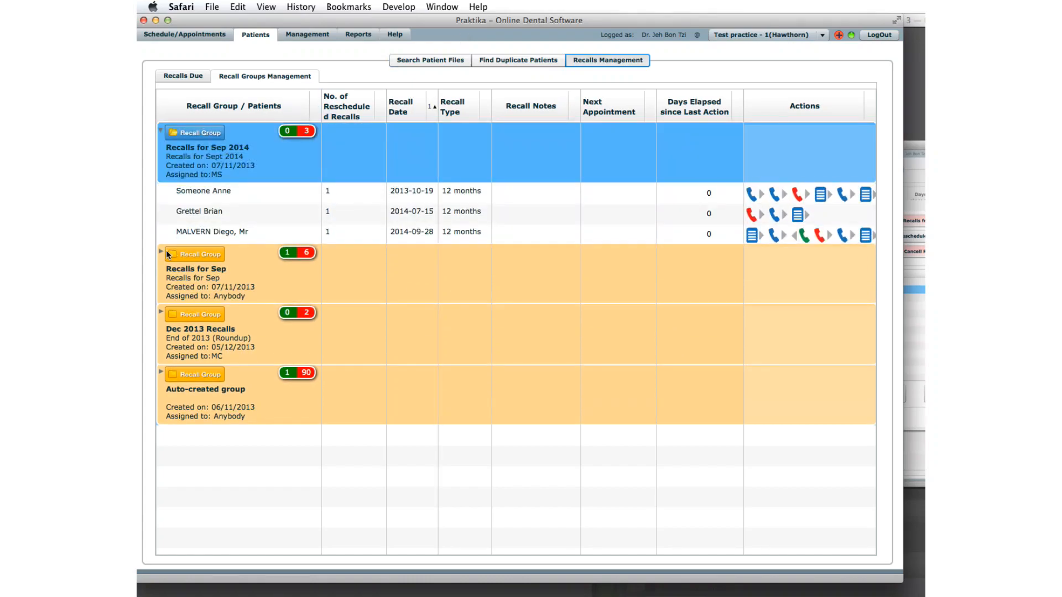
pyautogui.click(166, 250)
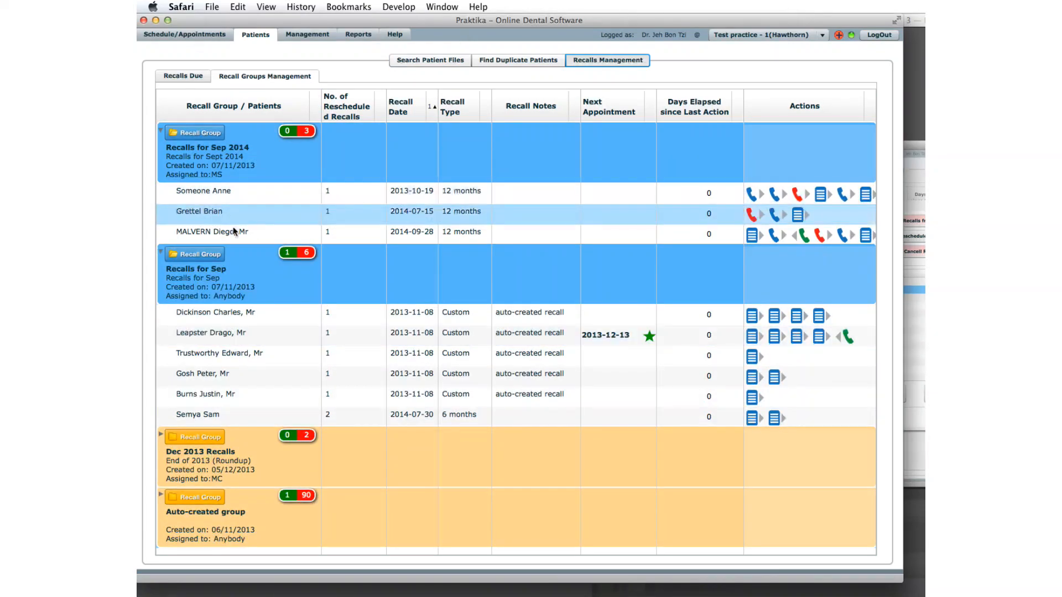
pyautogui.click(225, 356)
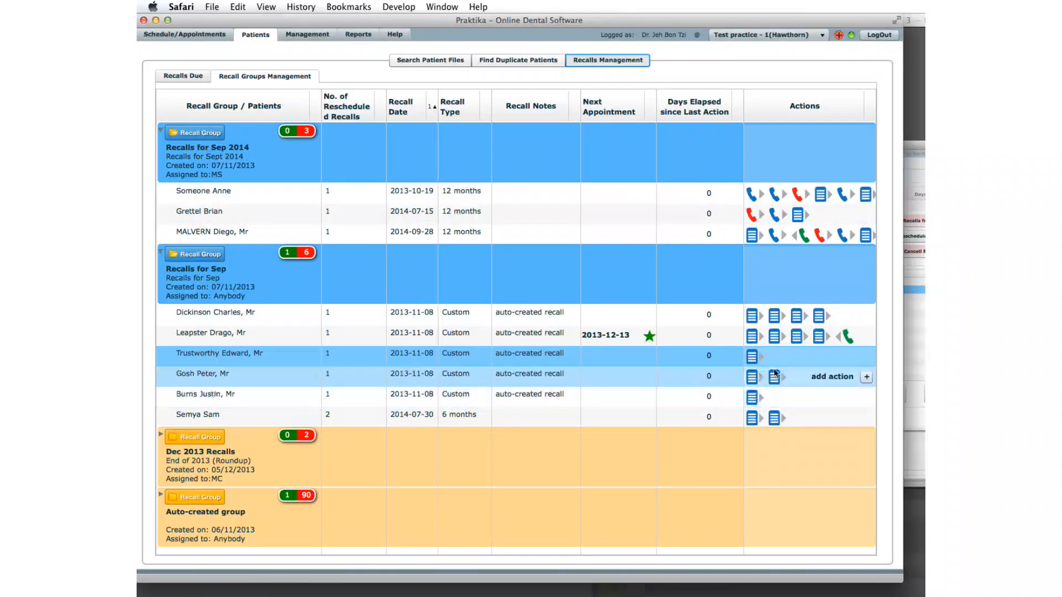
pyautogui.click(865, 355)
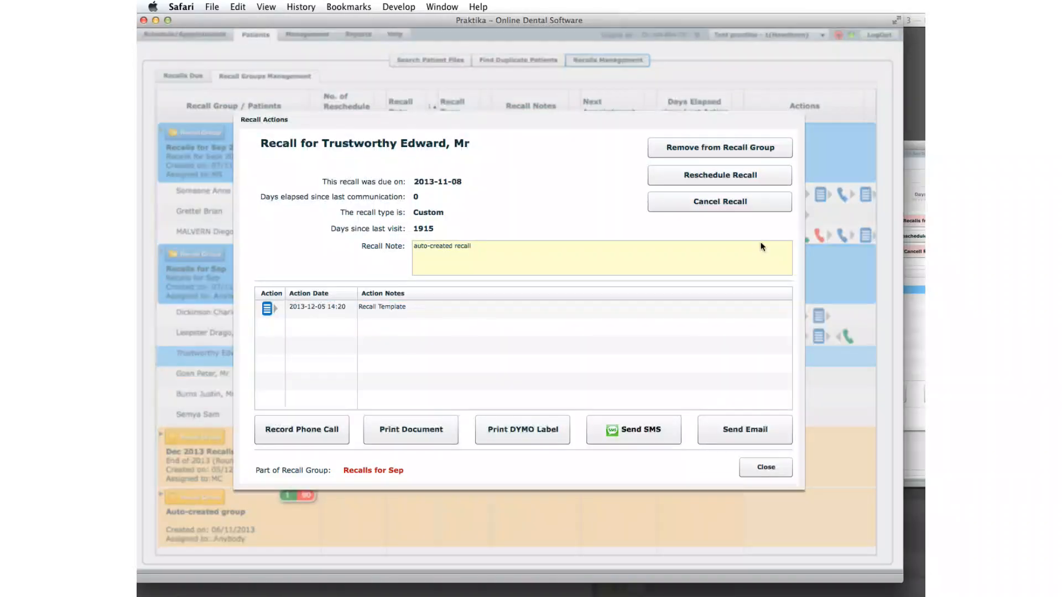
pyautogui.click(709, 147)
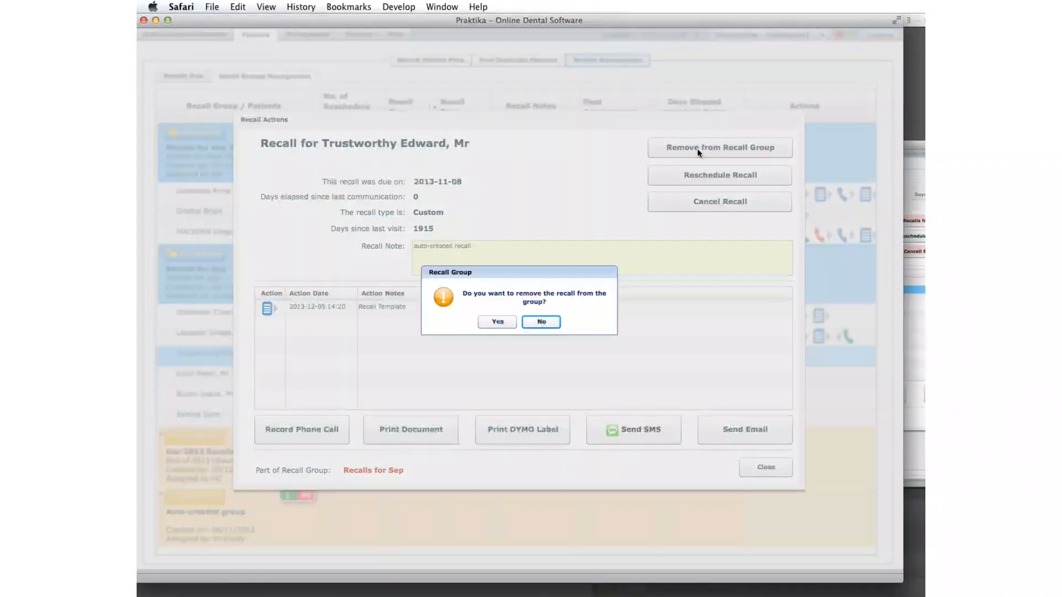
pyautogui.click(495, 322)
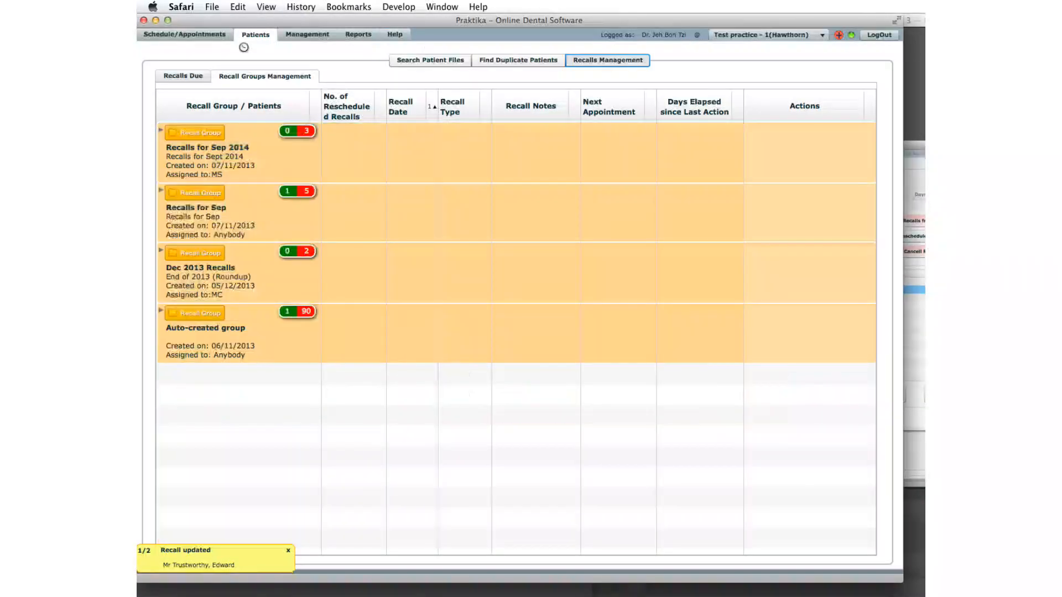
# - Add the removed patient's due recall to the existing group Recalls for Sep 2014 and check that group's patient list
pyautogui.click(180, 75)
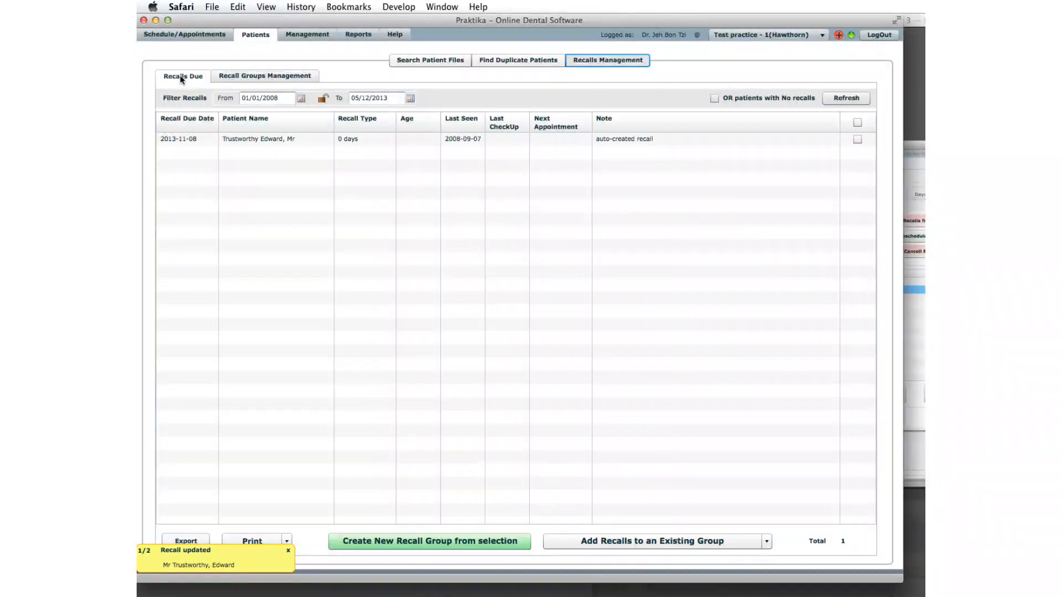
pyautogui.click(255, 138)
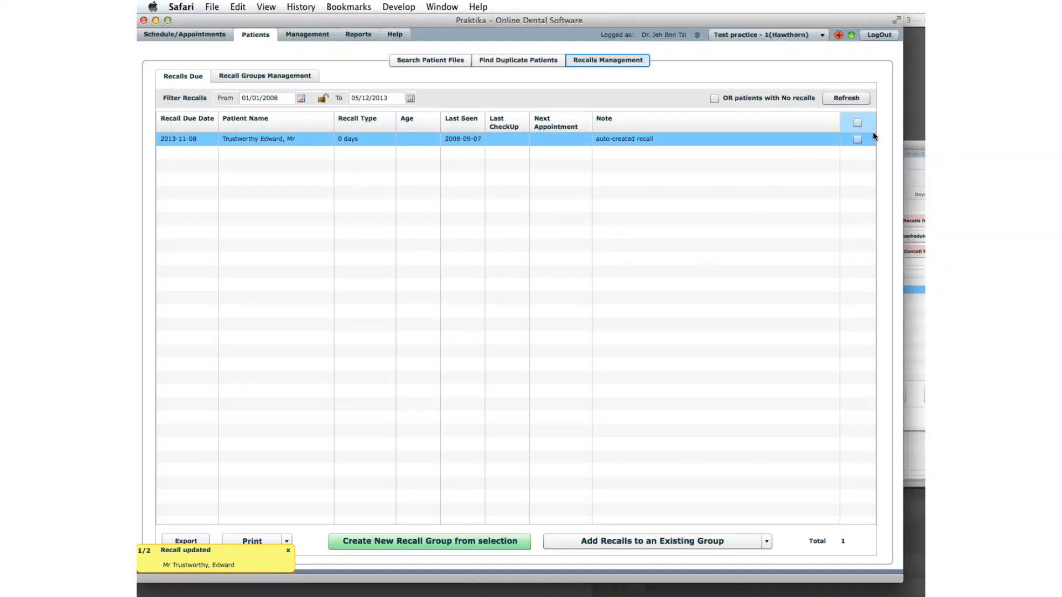
pyautogui.click(857, 139)
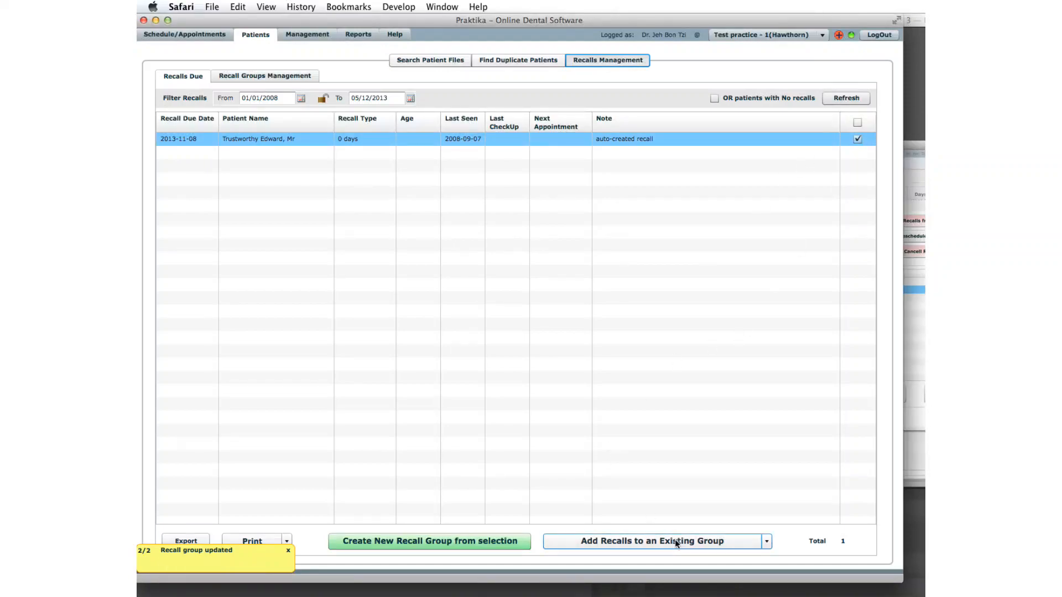
pyautogui.click(767, 541)
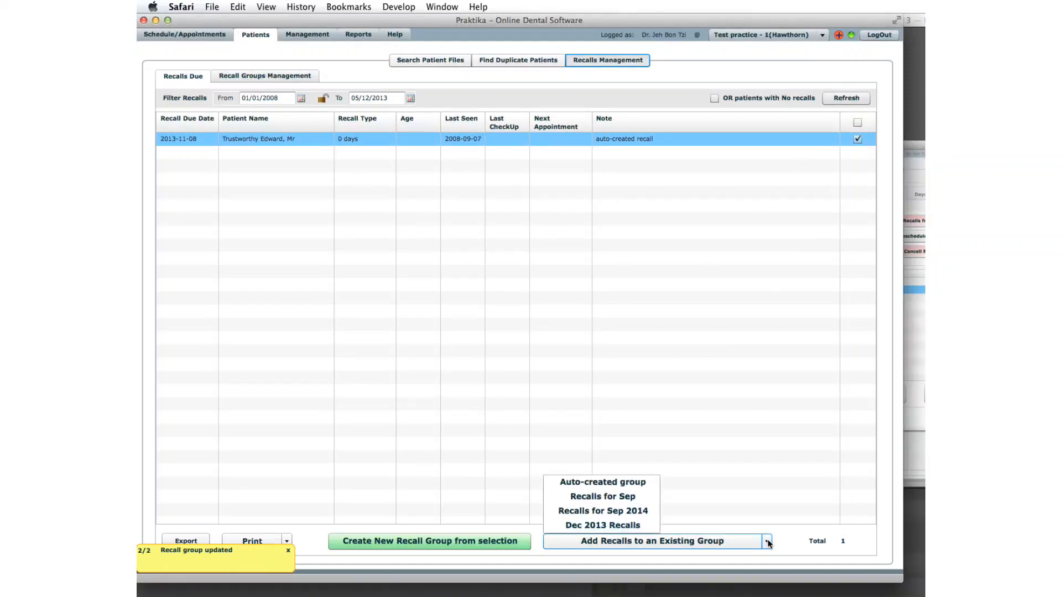
pyautogui.click(639, 510)
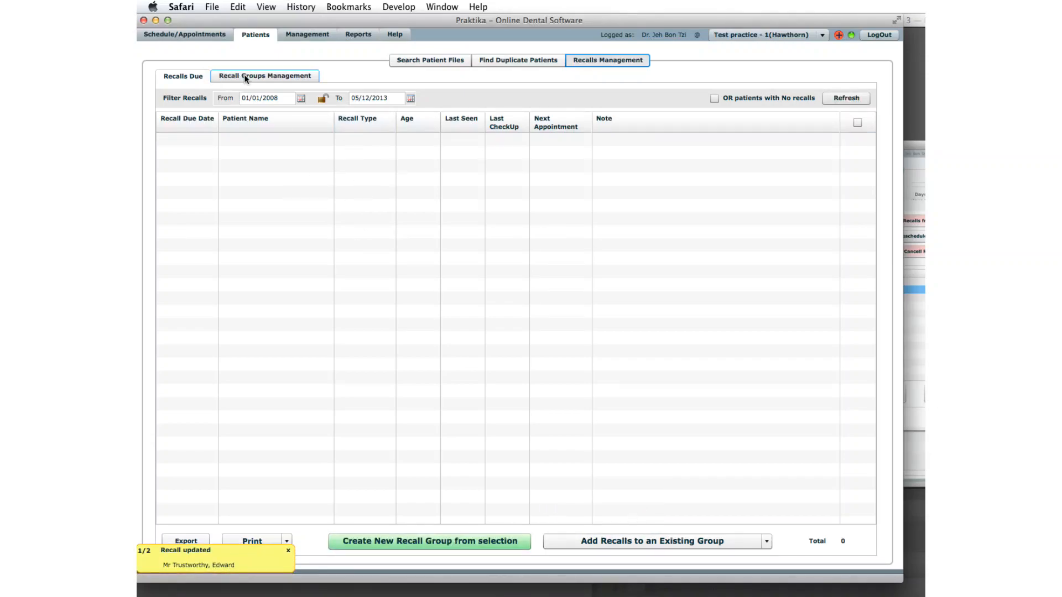
pyautogui.click(244, 75)
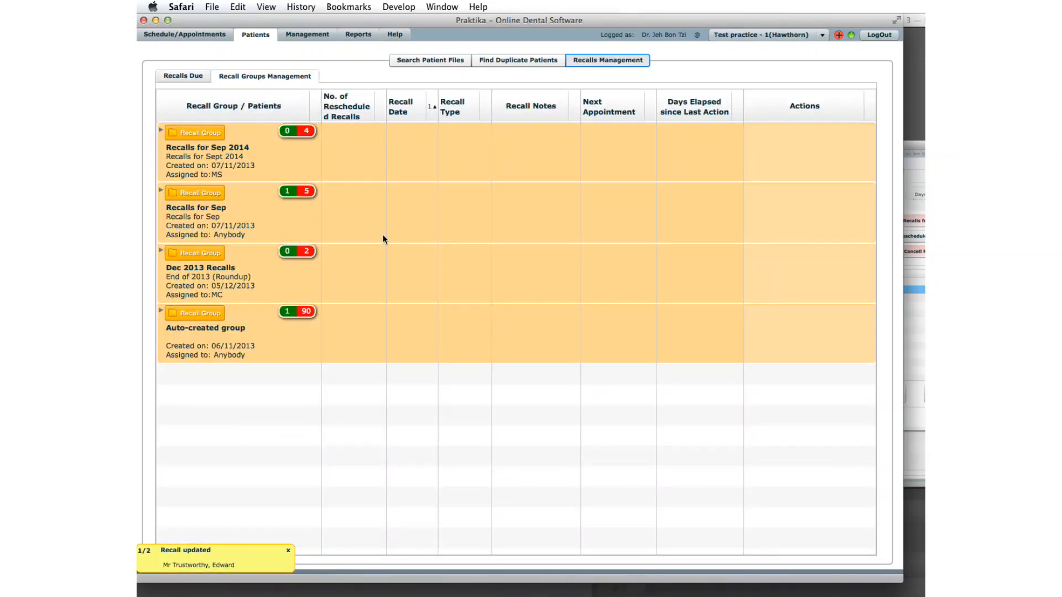
pyautogui.click(161, 130)
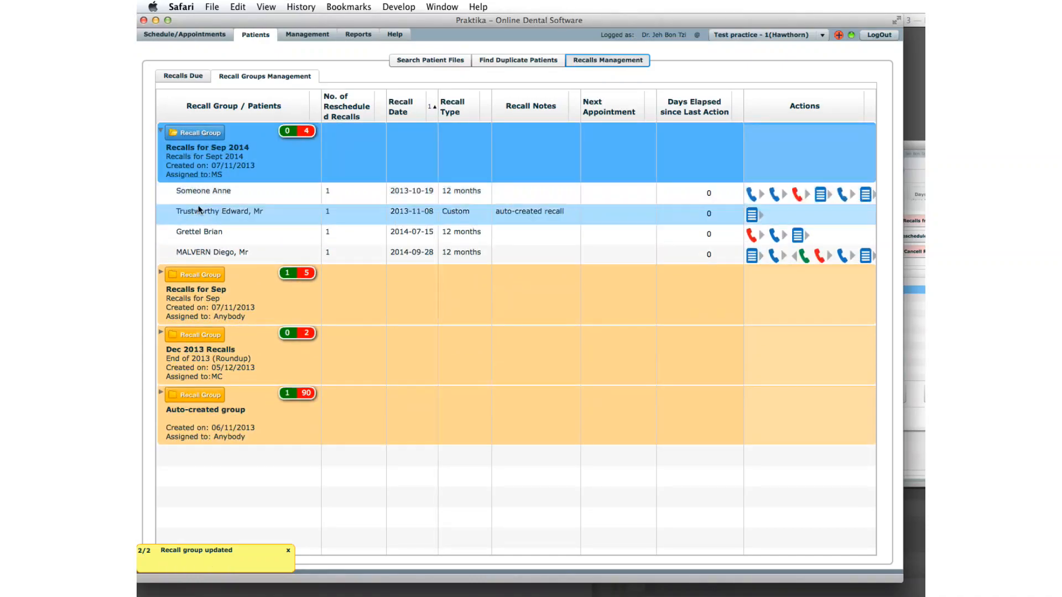